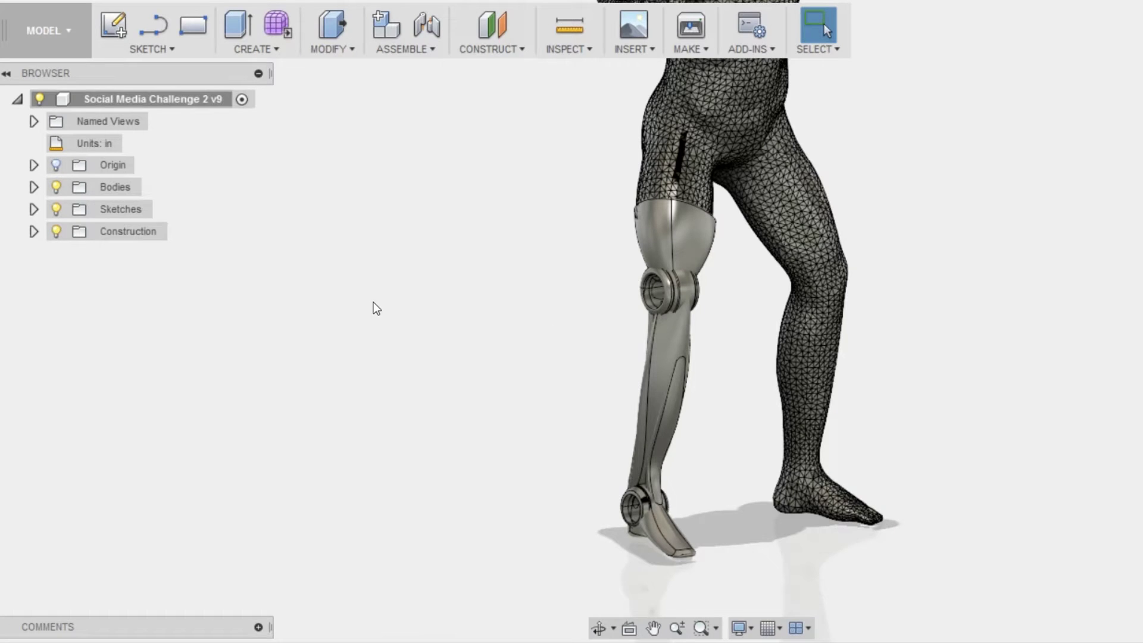
click(15, 47)
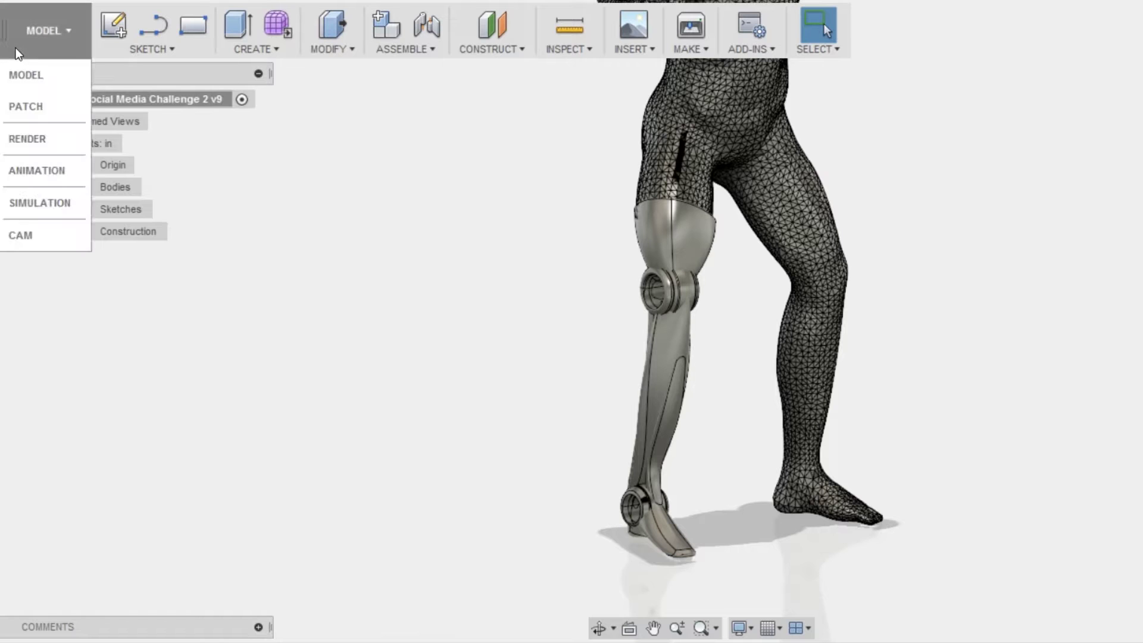
click(44, 148)
click(119, 22)
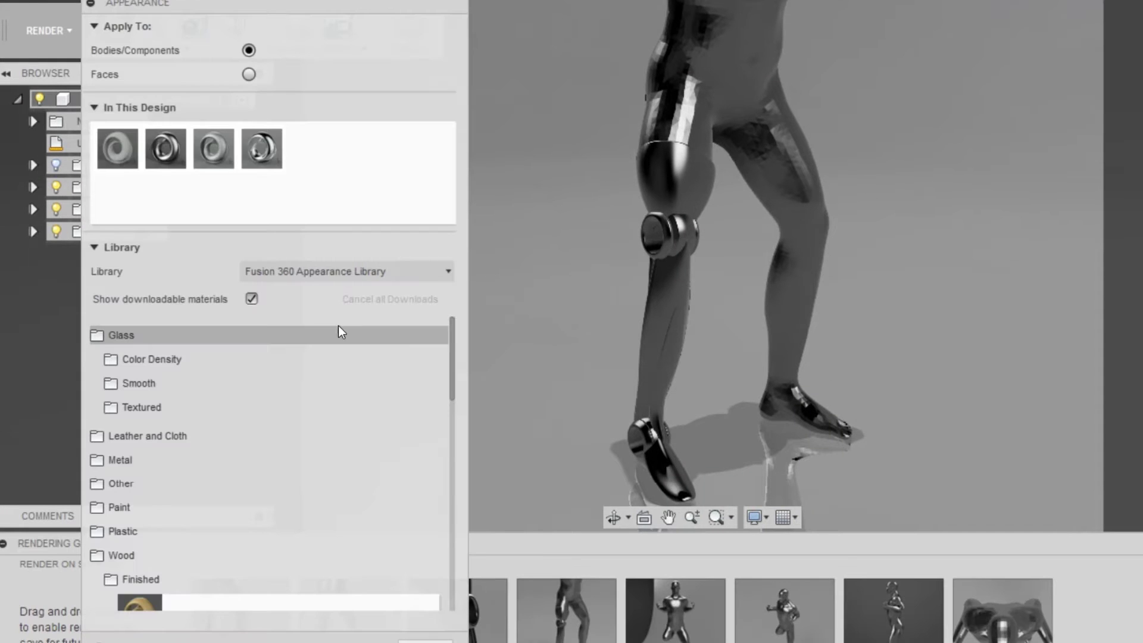
click(425, 640)
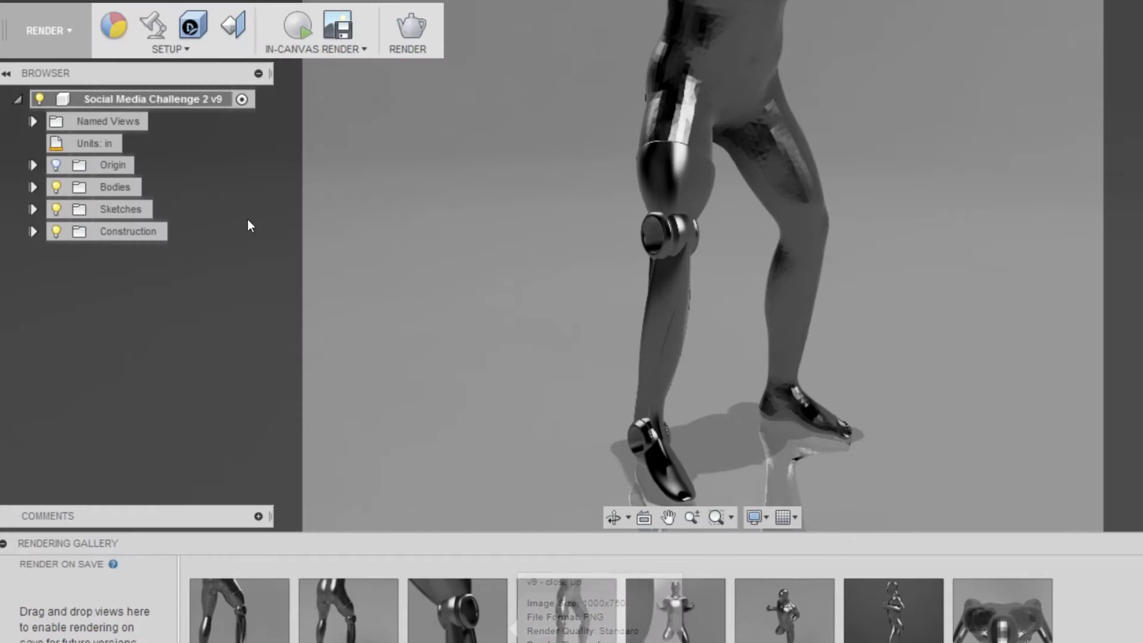
click(48, 43)
click(41, 68)
- Bring up the Appearance settings in the Model workspace and collapse the Glass, Wood and Wood (Solid) library categories
click(349, 51)
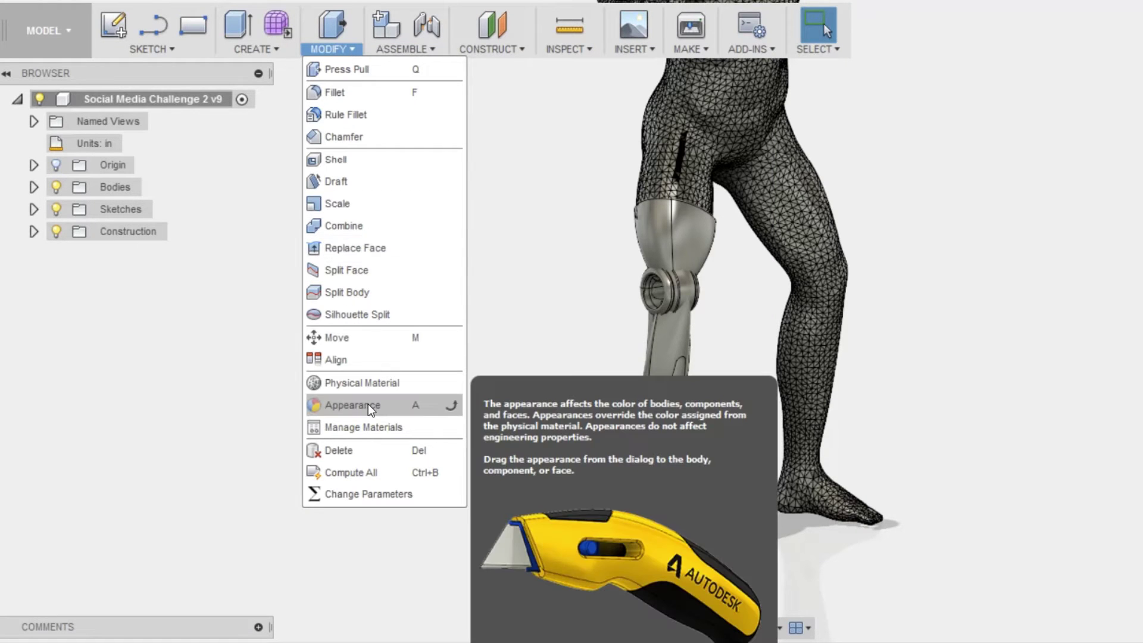
click(368, 404)
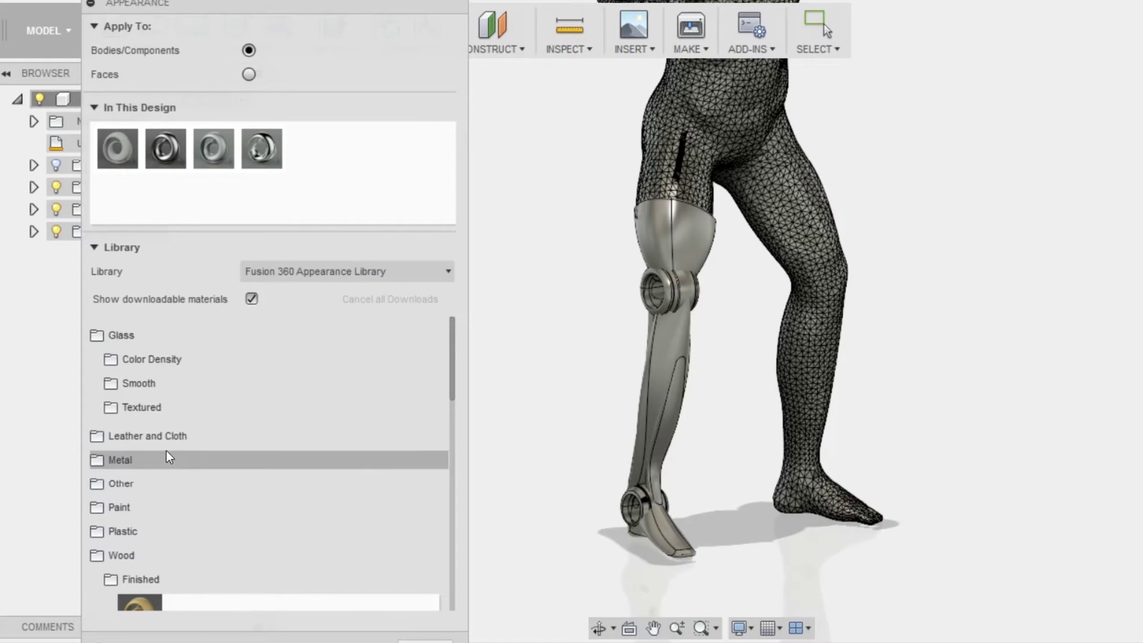
click(126, 336)
click(132, 480)
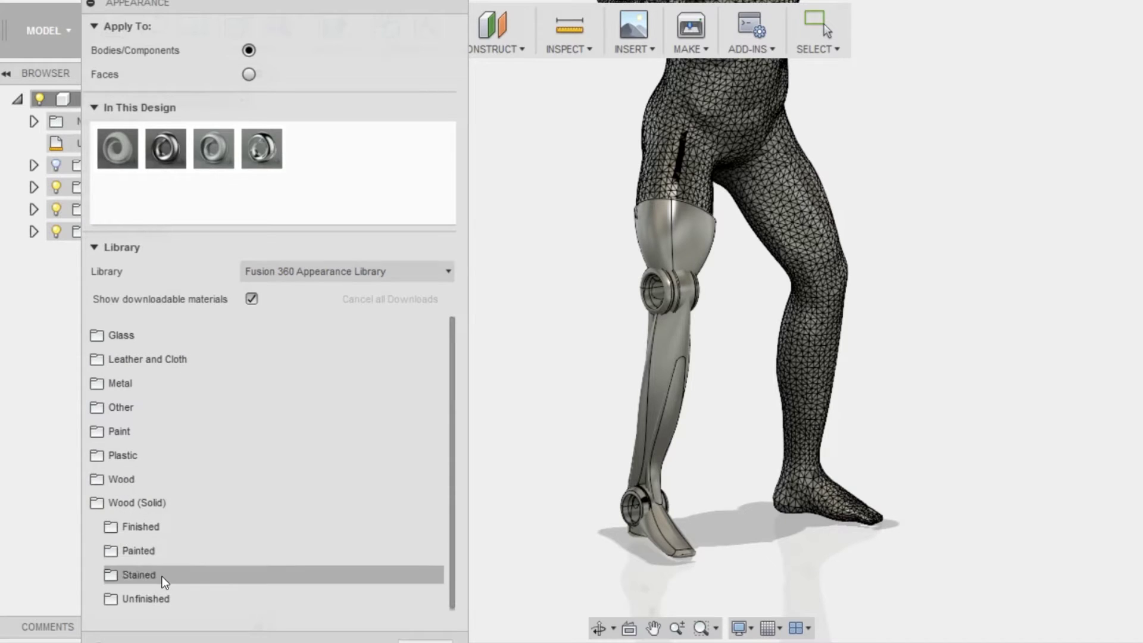
click(154, 502)
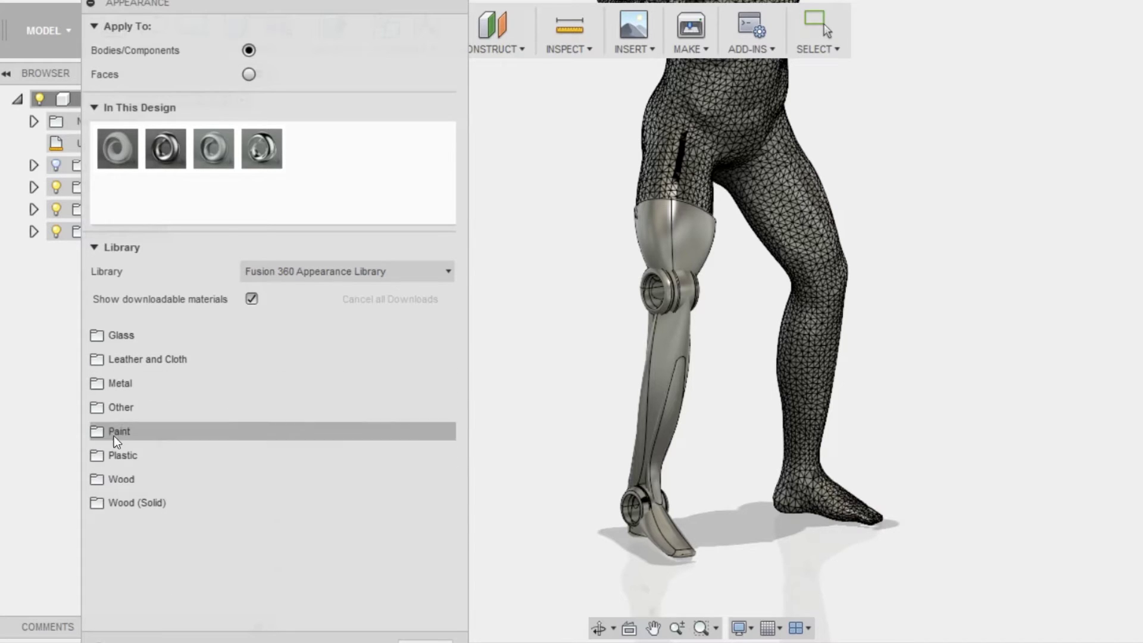
- Apply Aluminum - Anodized Glossy (Red) to the central hub body of the prosthetic's knee joint
click(128, 383)
click(142, 408)
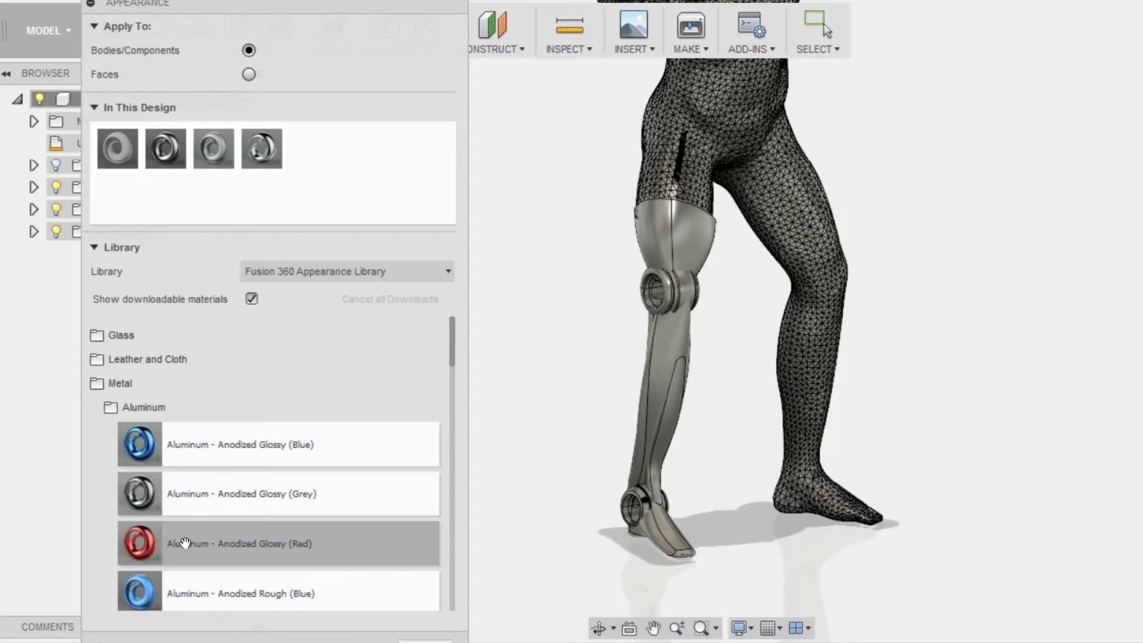
scroll(657, 289, up, 10)
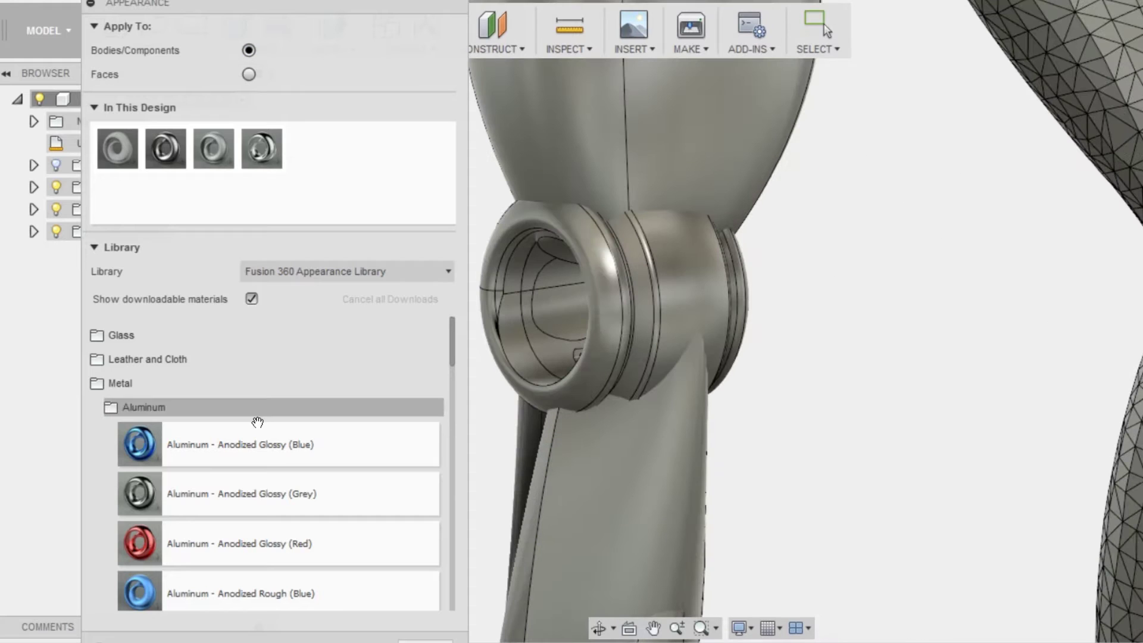
drag(225, 555, 643, 320)
- Apply the Carbon Fiber - Plain appearance to the main lower-leg body beneath the knee joint
click(187, 402)
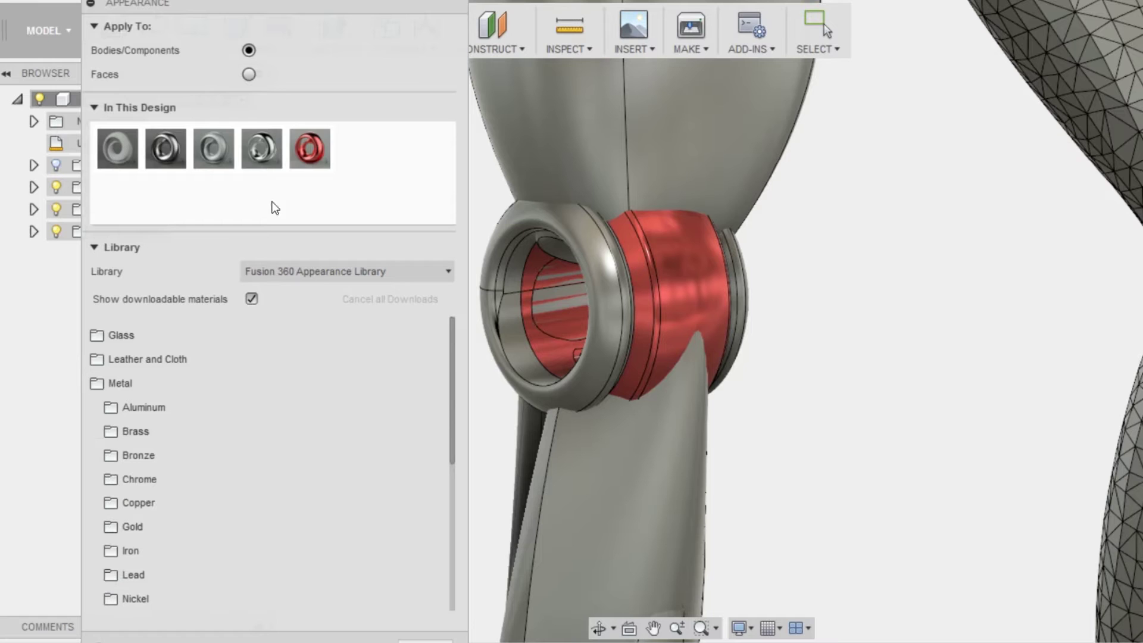
click(116, 384)
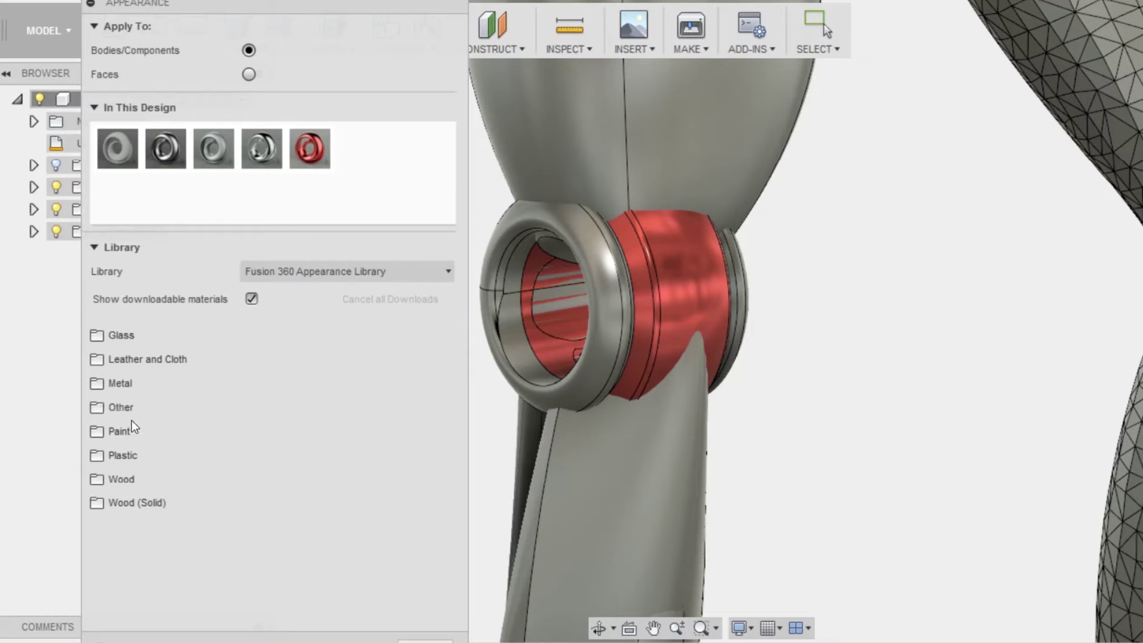
click(132, 411)
click(147, 430)
drag(204, 476, 583, 465)
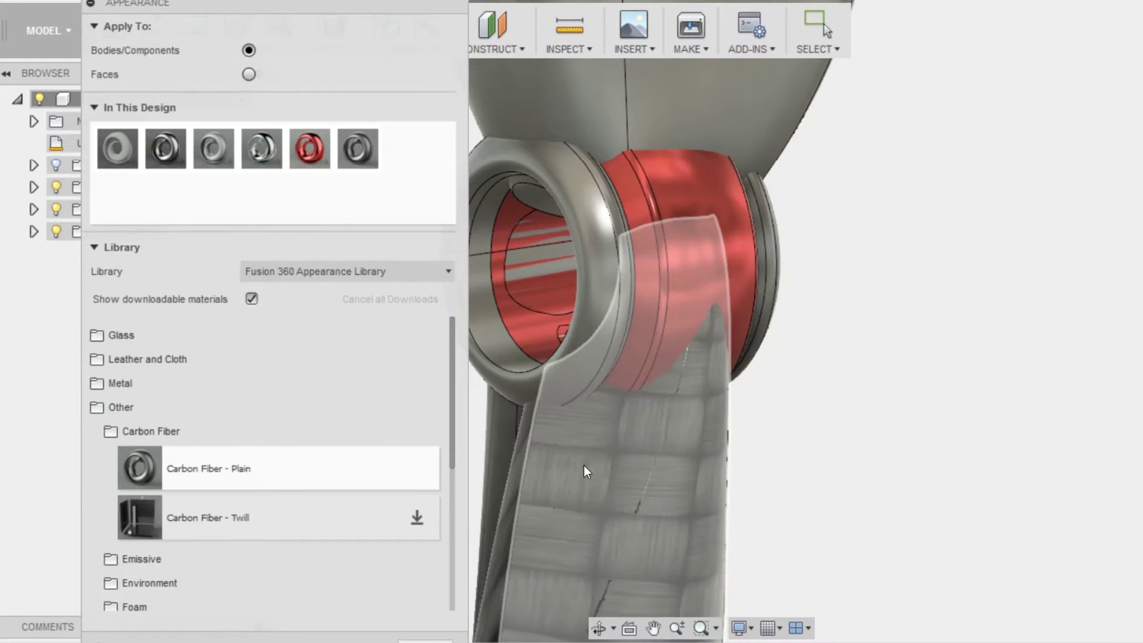
- Edit the Carbon Fiber - Plain appearance and set its texture scale to 36
right_click(368, 149)
click(401, 169)
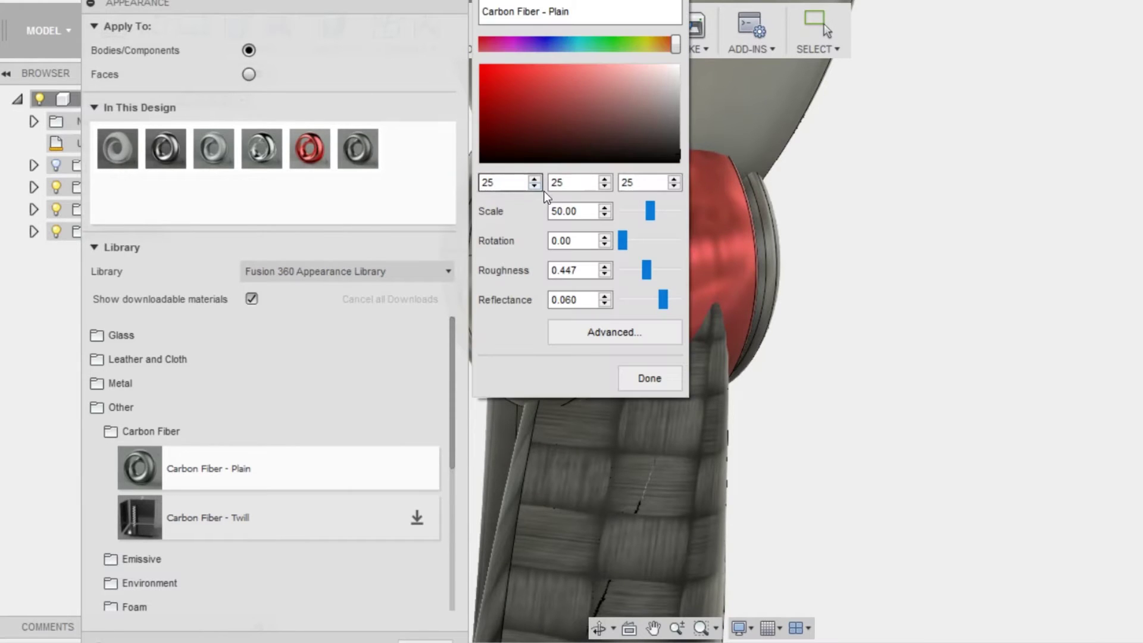
click(608, 218)
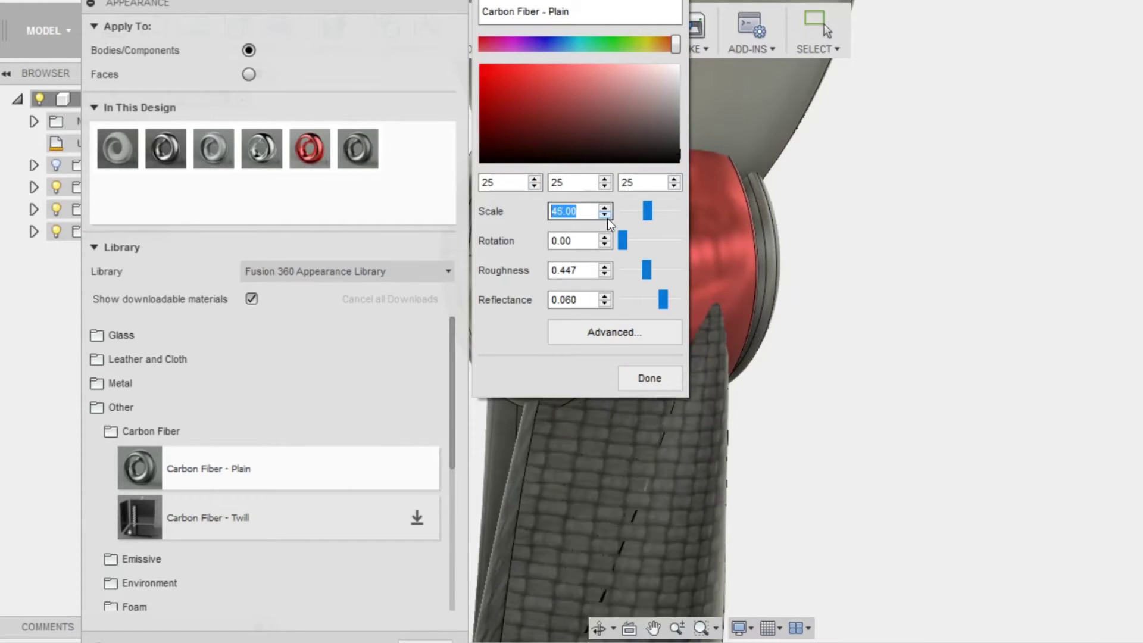
scroll(602, 219, down, 2)
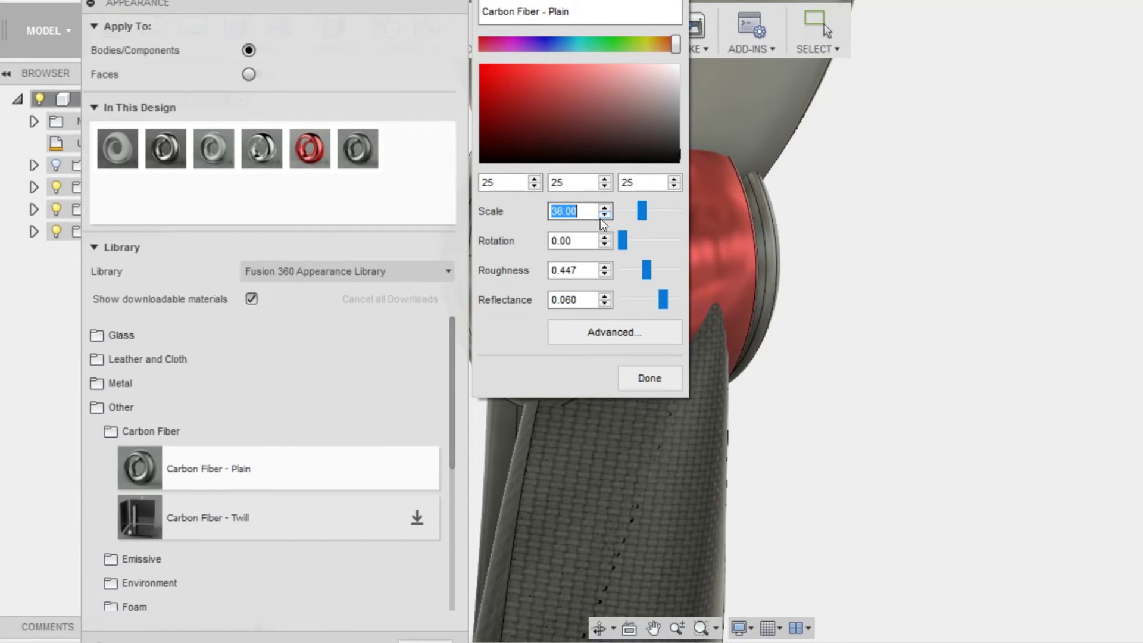
click(650, 378)
- Switch appearance assignment to faces and apply Aluminum - Anodized Glossy (Red) to the curved hub face of the ankle joint
scroll(655, 405, down, 10)
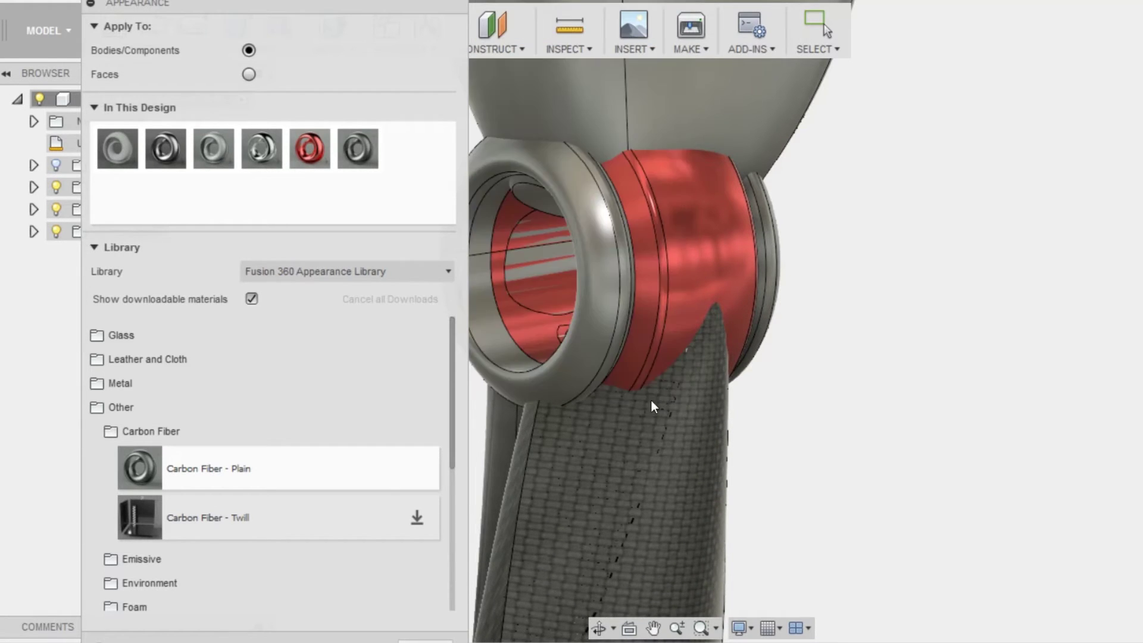
middle_drag(714, 417, 871, 310)
mouse_move(826, 365)
shift+middle_down()
mouse_move(773, 367)
mouse_move(825, 368)
shift+middle_up()
scroll(762, 546, up, 6)
scroll(759, 546, up, 5)
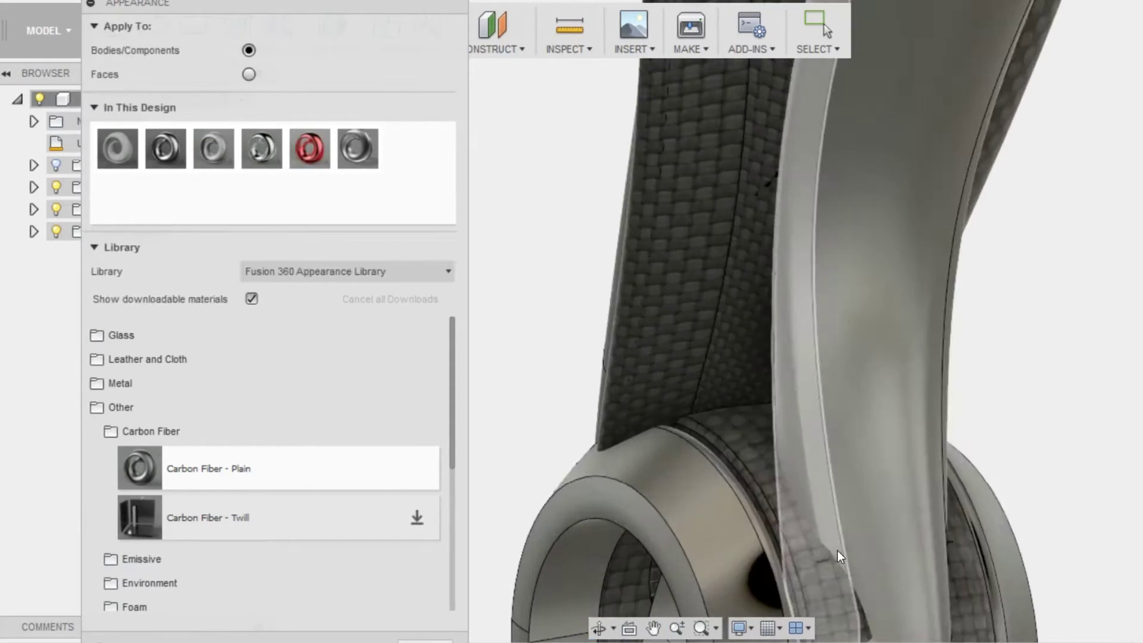
shift+middle_drag(837, 550, 795, 531)
scroll(795, 531, up, 3)
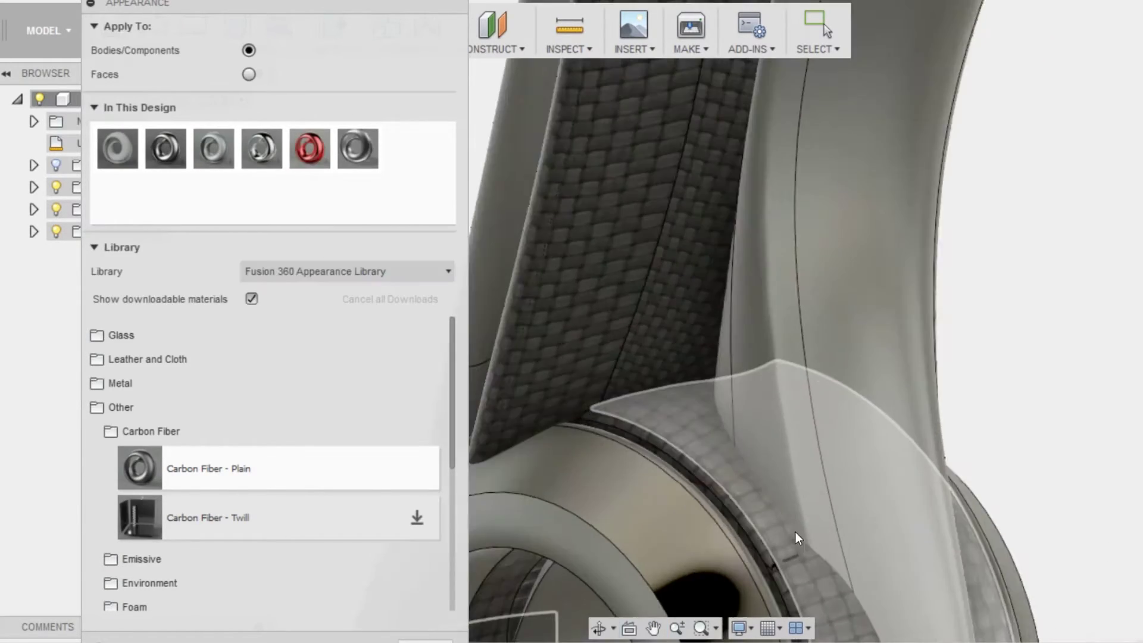
click(249, 75)
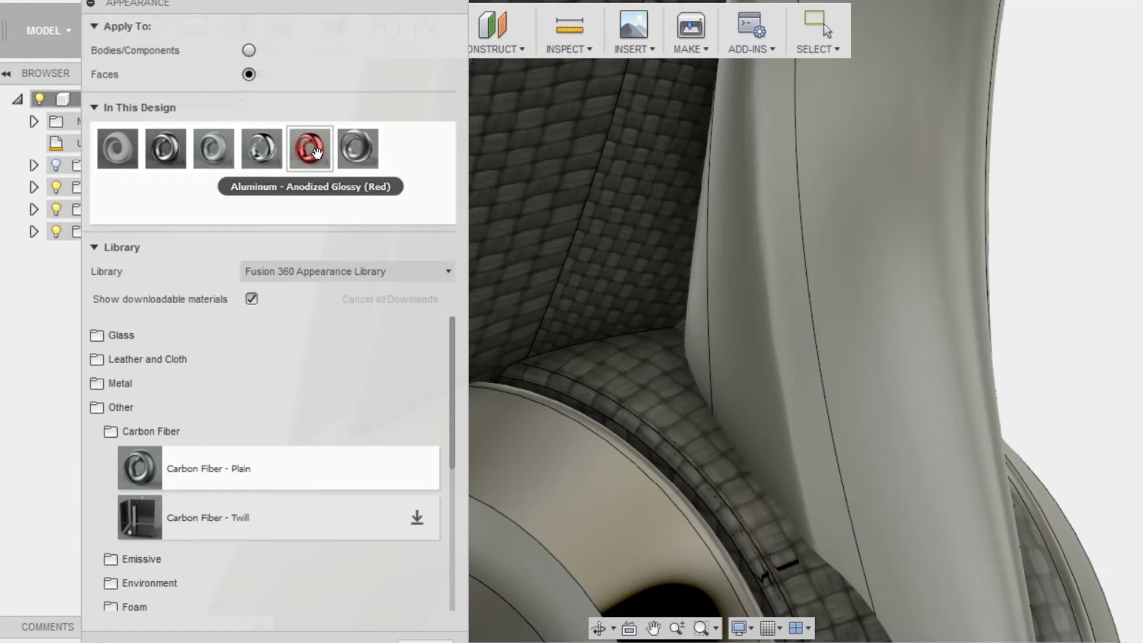
drag(309, 148, 658, 455)
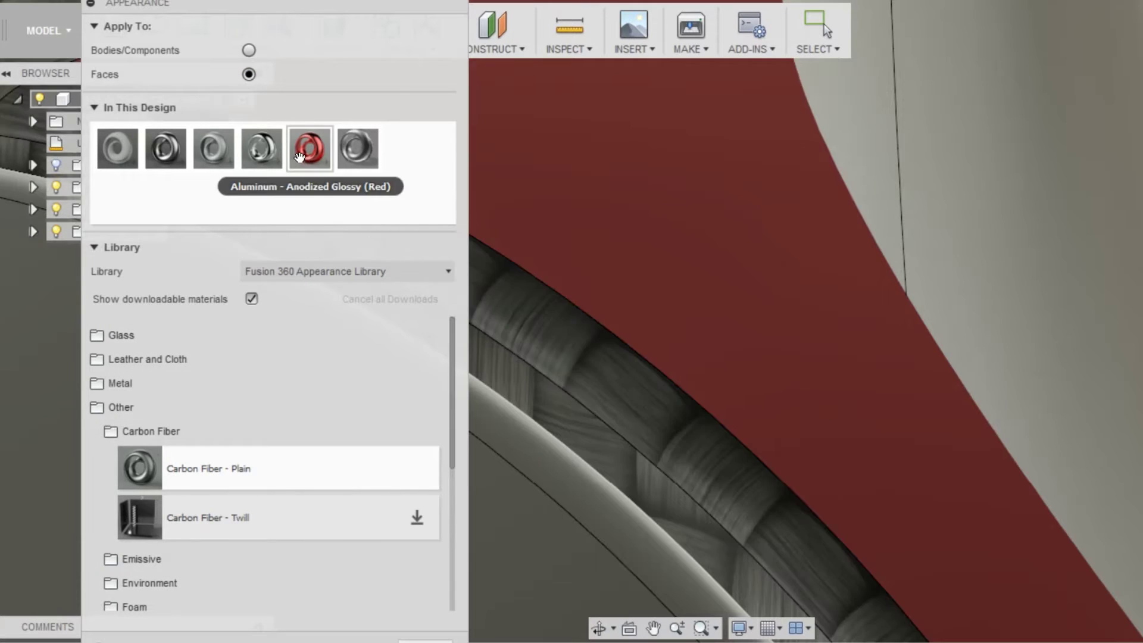
- Apply Aluminum - Anodized Glossy (Red) to the remaining ankle hub faces and their narrow rim faces
drag(309, 149, 617, 316)
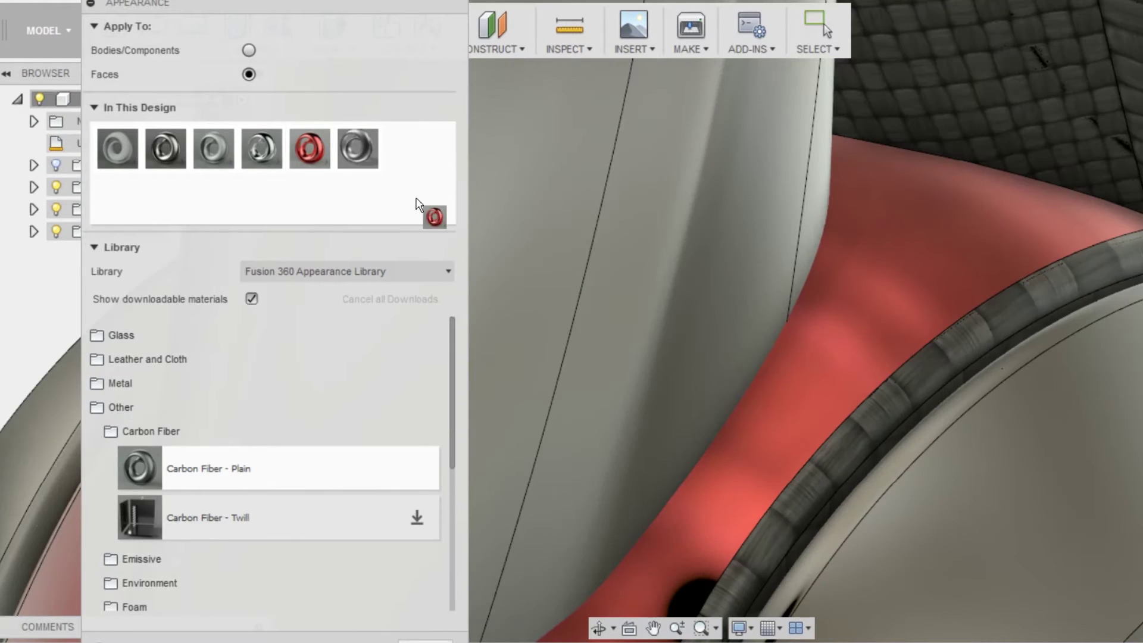
drag(416, 203, 959, 363)
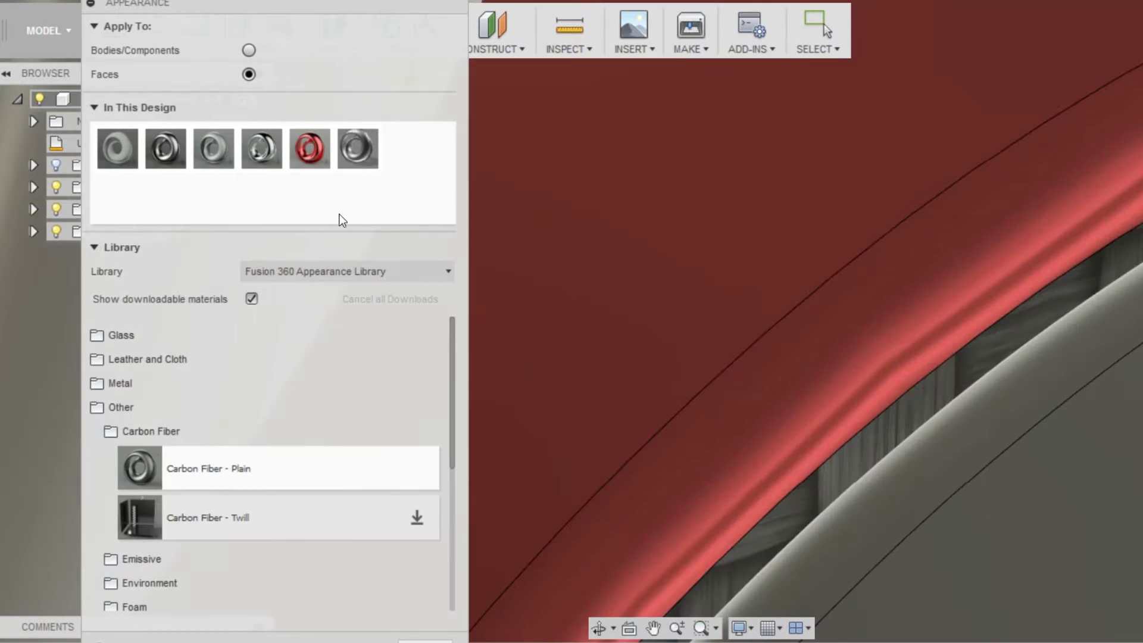
drag(340, 220, 1003, 359)
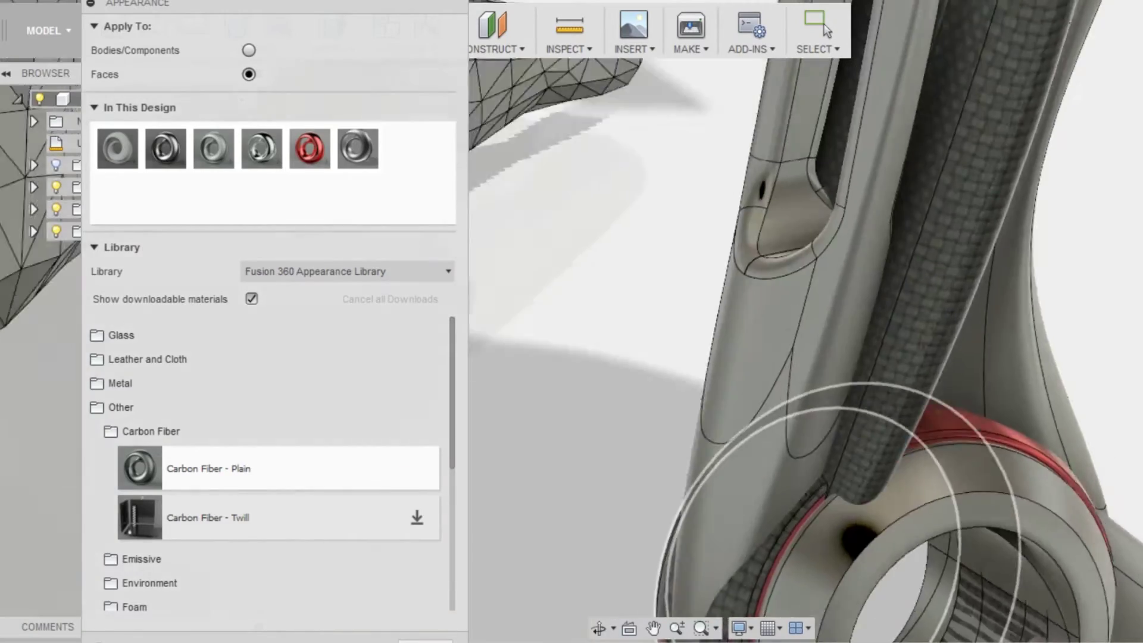
- Apply Aluminum Hexagonal Mesh to both halves of the shin cover, assigning it to bodies instead of faces
shift+middle_drag(845, 417, 628, 472)
scroll(803, 357, down, 5)
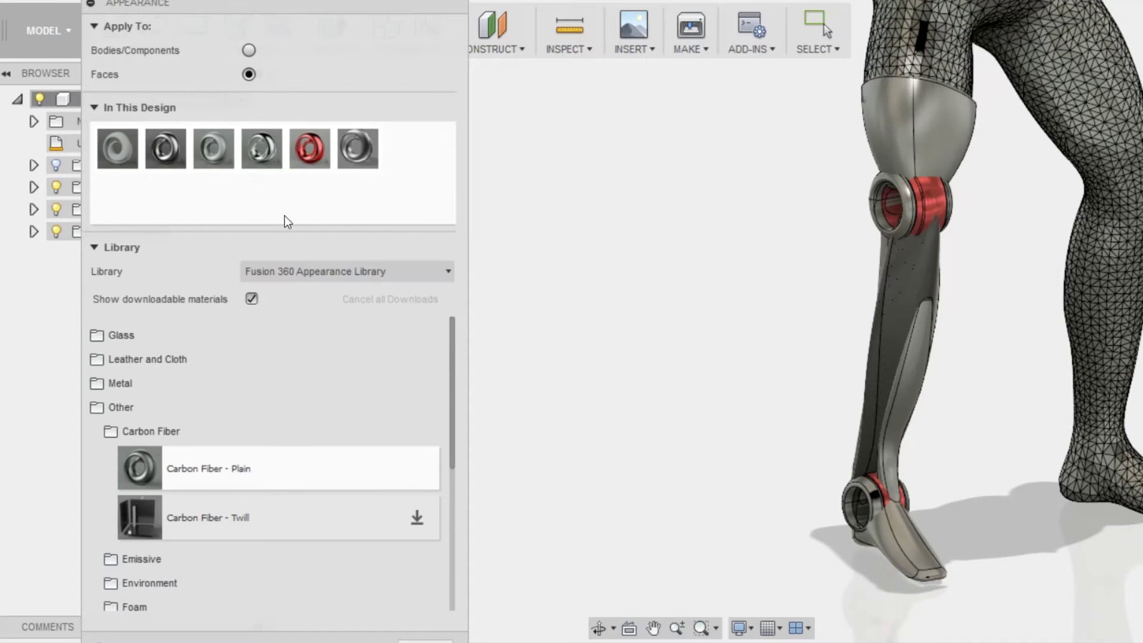
click(127, 402)
click(132, 386)
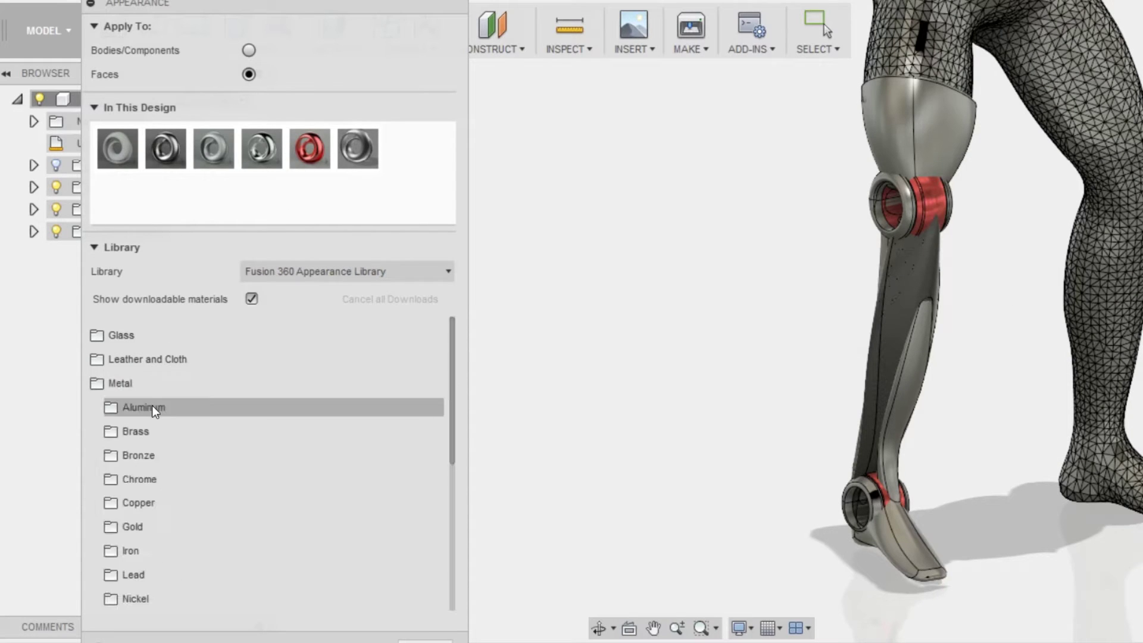
click(146, 408)
scroll(250, 494, down, 5)
scroll(300, 489, up, 1)
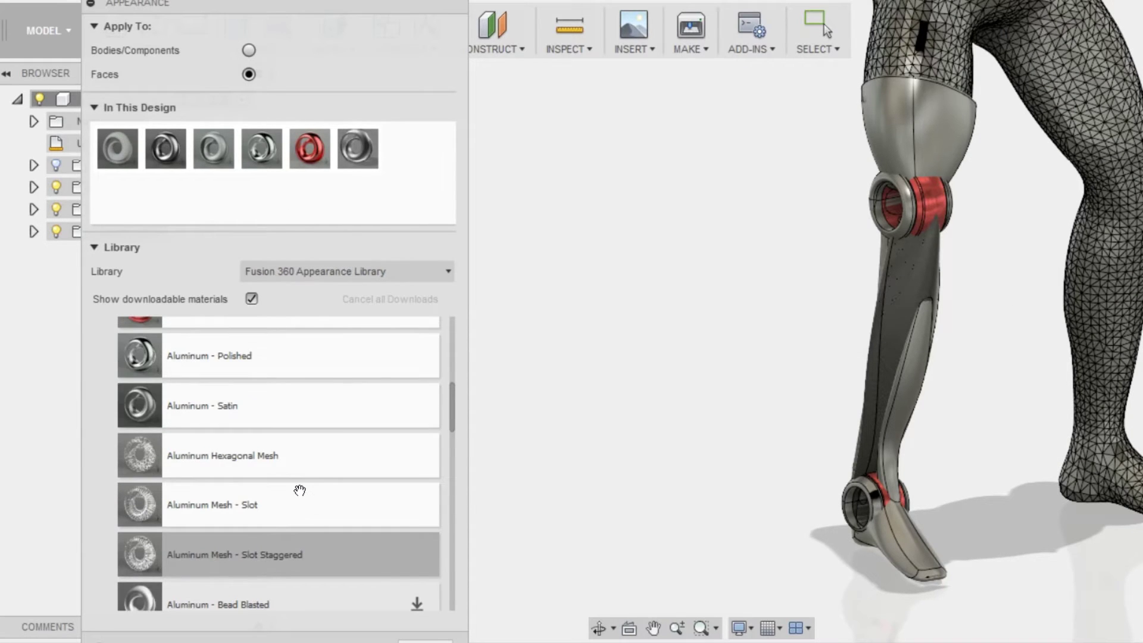
scroll(925, 427, up, 5)
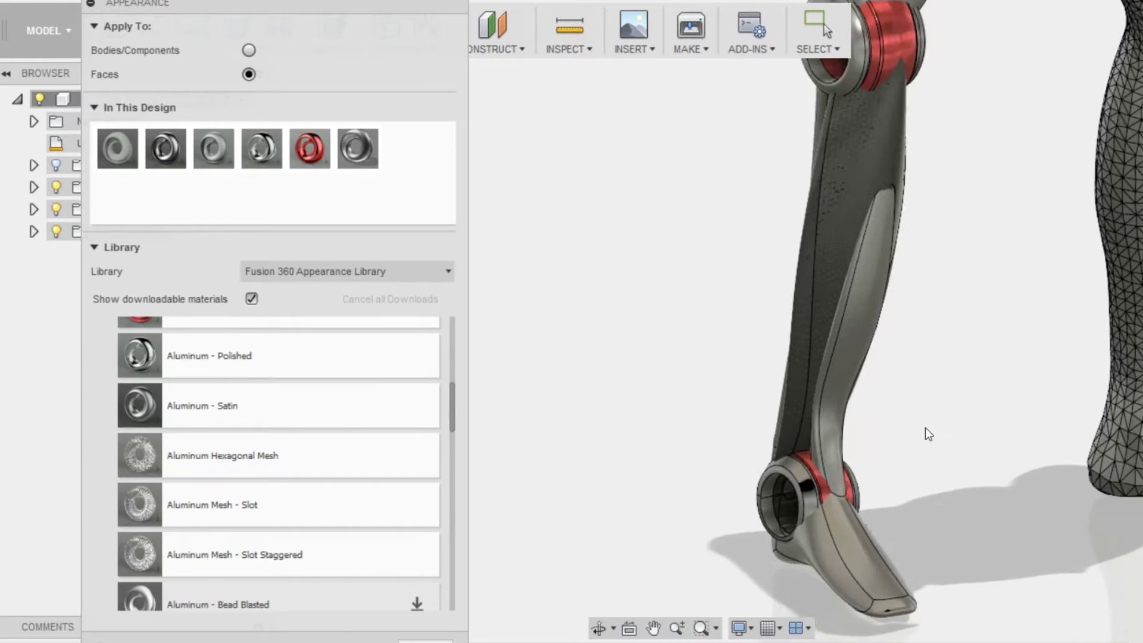
drag(691, 486, 812, 416)
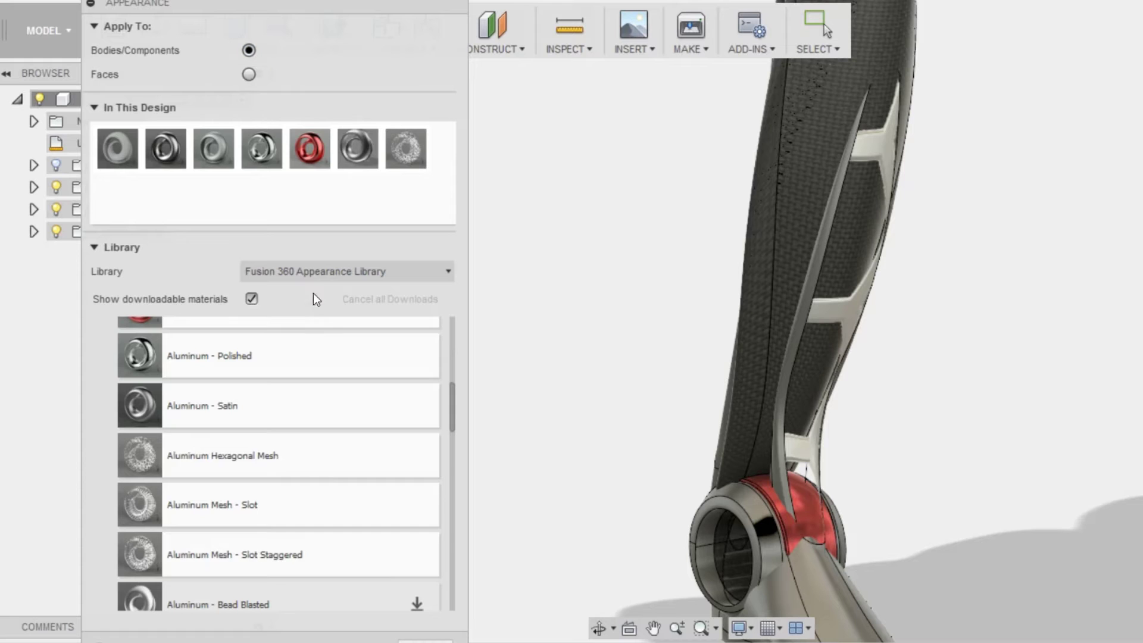
drag(280, 462, 809, 419)
- Edit the Aluminum Hexagonal Mesh appearance and set its texture scale to 36
click(628, 331)
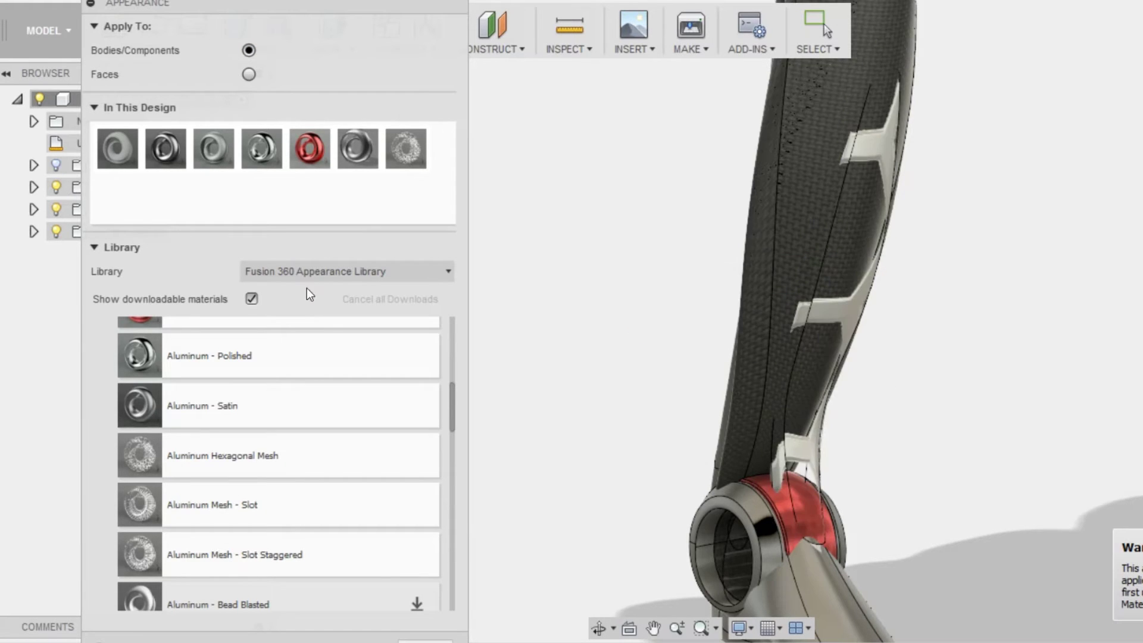
click(471, 156)
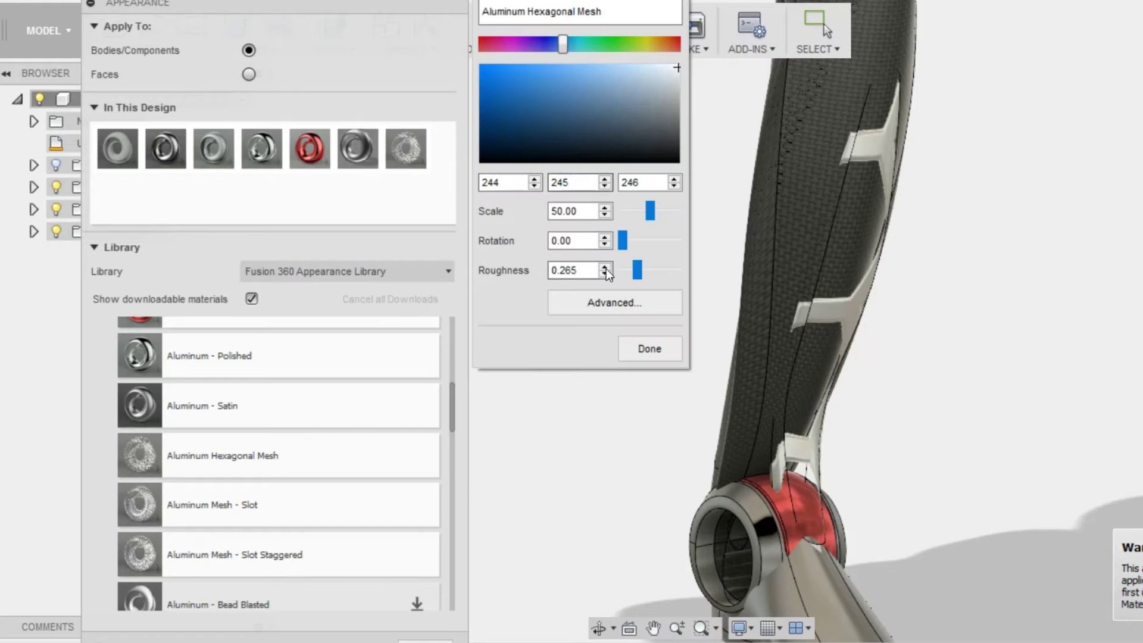
click(609, 214)
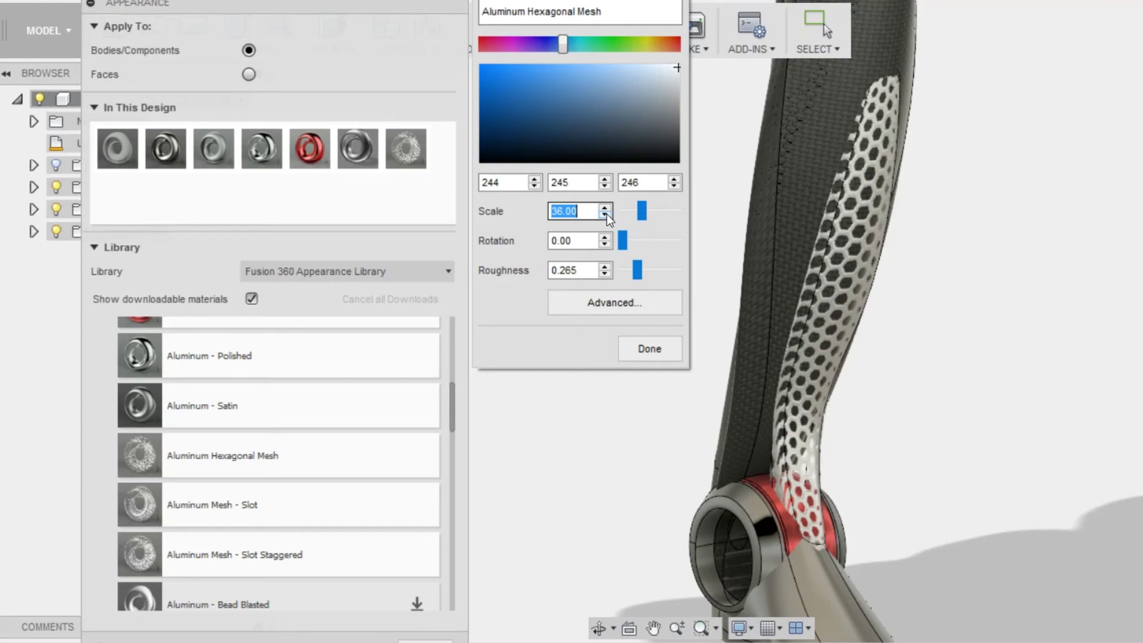
click(649, 348)
- Apply the edited Aluminum Hexagonal Mesh to the cover body on the rear of the lower leg
shift+middle_drag(859, 347, 946, 420)
scroll(837, 341, down, 3)
shift+middle_drag(947, 280, 1043, 352)
scroll(1012, 352, up, 3)
drag(465, 161, 1006, 241)
shift+middle_drag(1006, 256, 905, 417)
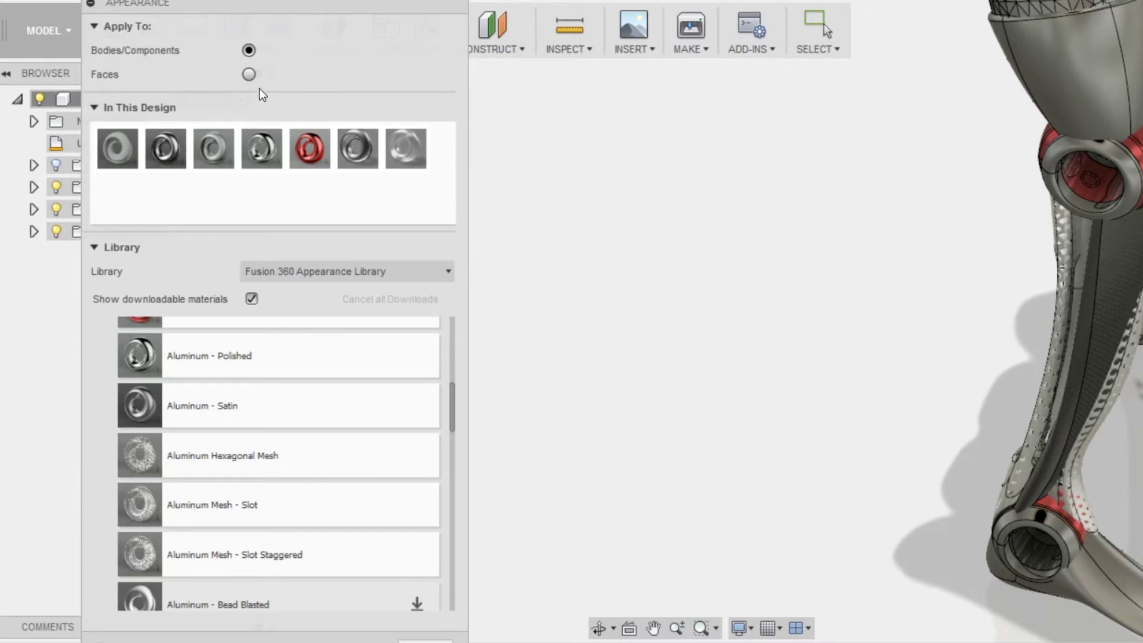
- Switch assignment back to faces and apply Aluminum Hexagonal Mesh to the near side and upper faces of the foot
scroll(904, 411, down, 2)
scroll(1019, 526, up, 4)
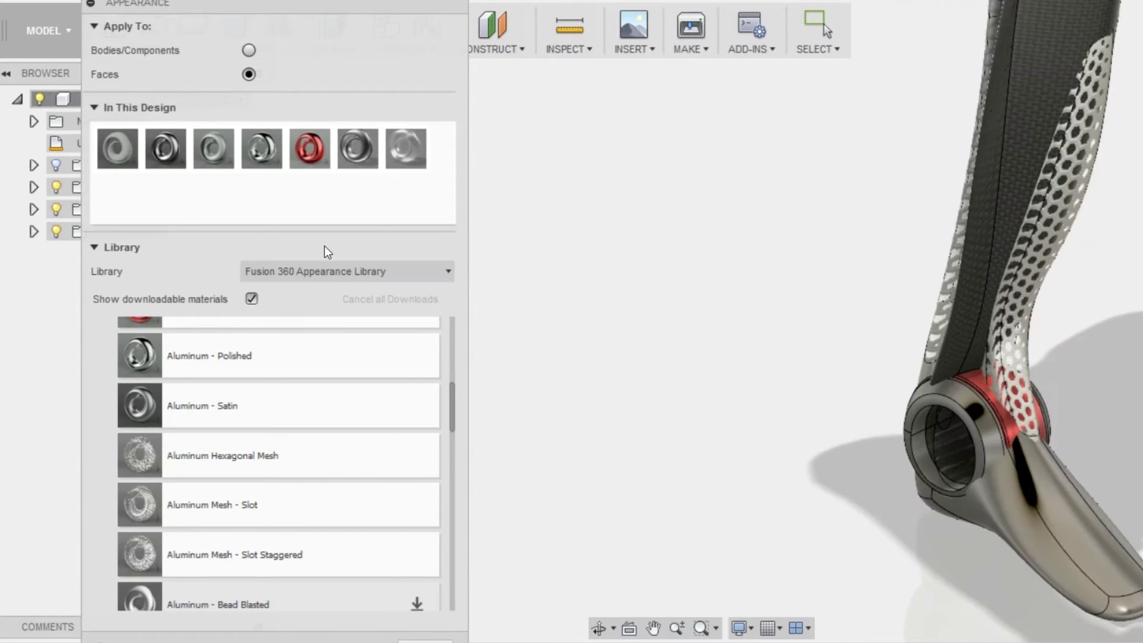
drag(403, 155, 1009, 535)
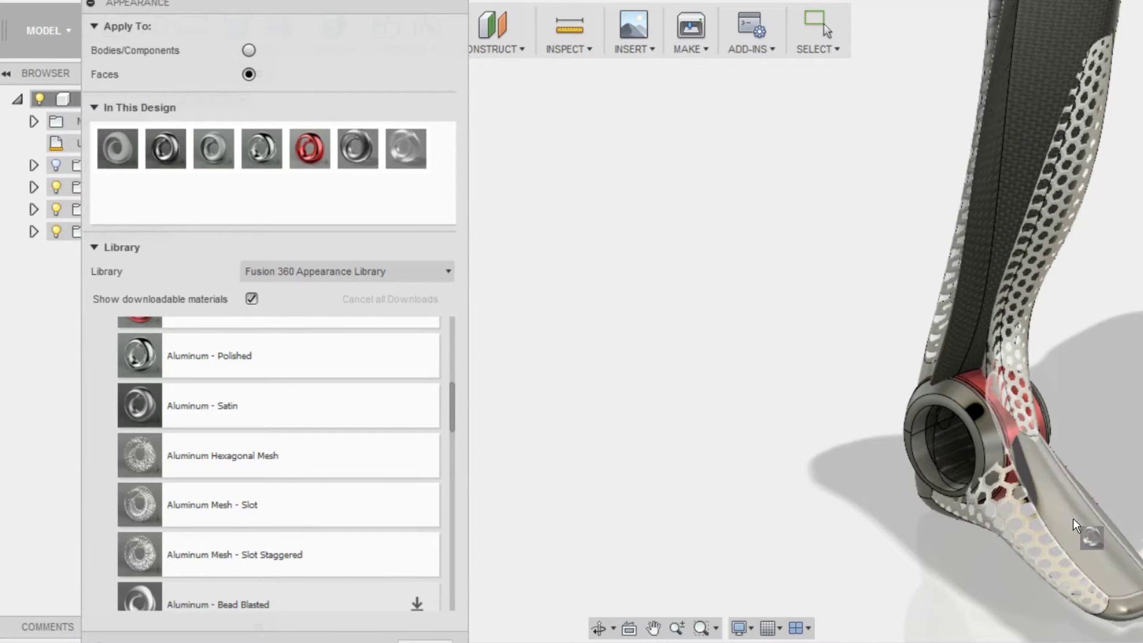
drag(1073, 519, 1070, 518)
- Apply Aluminum Hexagonal Mesh to the foot's opposite side face
shift+middle_drag(1070, 519, 399, 226)
shift+middle_drag(485, 468, 913, 457)
scroll(587, 416, up, 3)
scroll(663, 485, down, 2)
scroll(298, 464, down, 3)
scroll(798, 428, up, 3)
shift+middle_drag(798, 429, 550, 438)
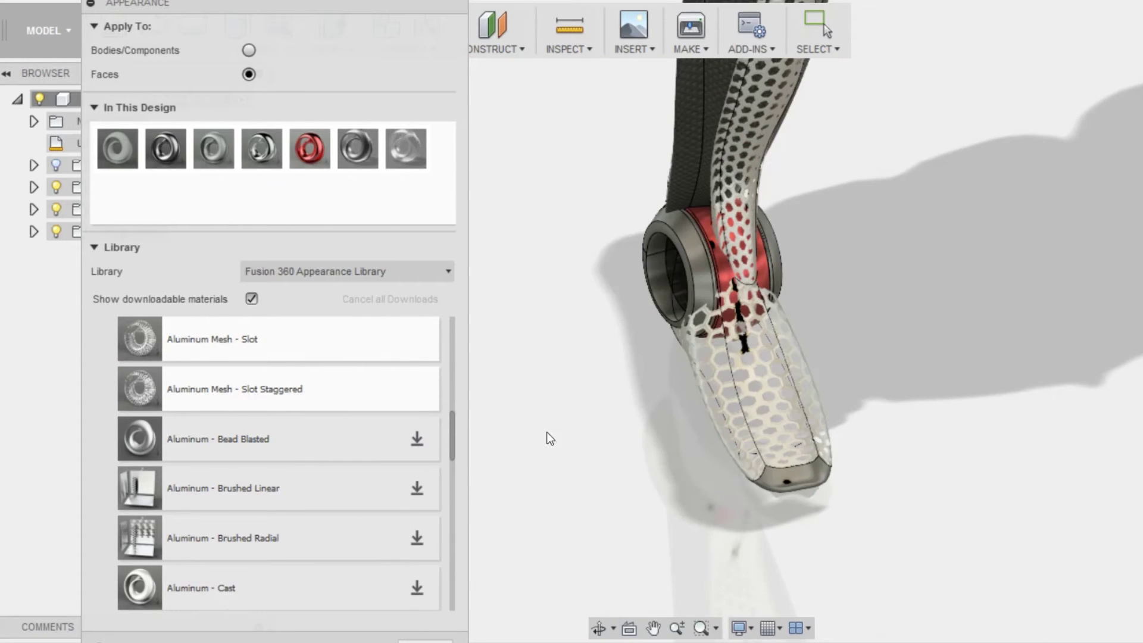
- Cover the toe's end face with Aluminum Hexagonal Mesh and change that appearance's colour to red
scroll(786, 513, down, 4)
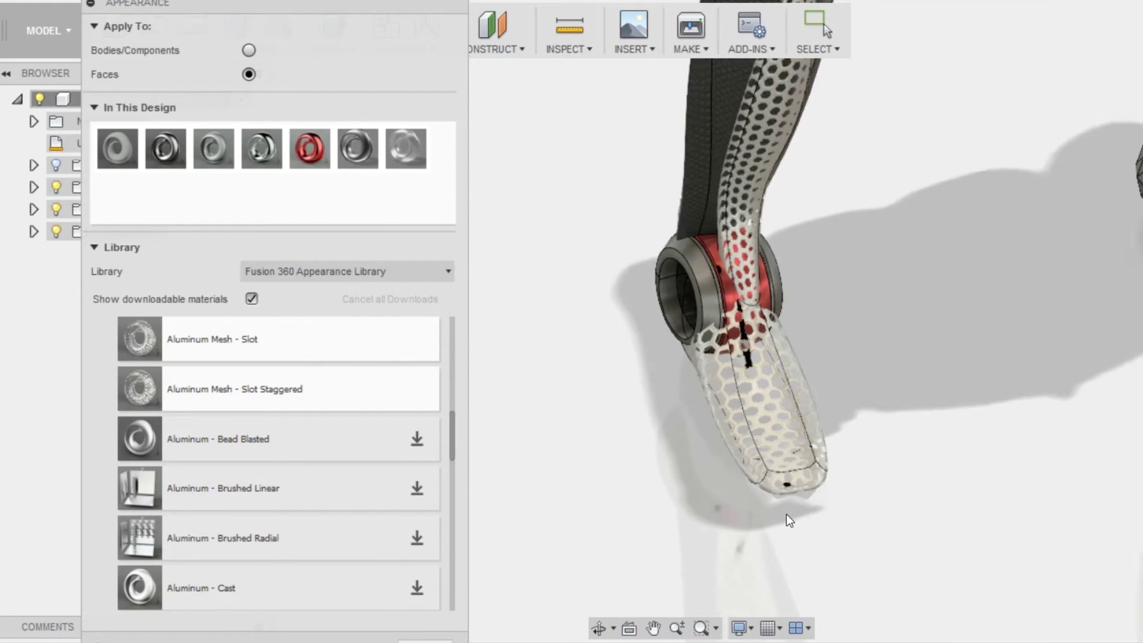
shift+middle_drag(787, 513, 459, 267)
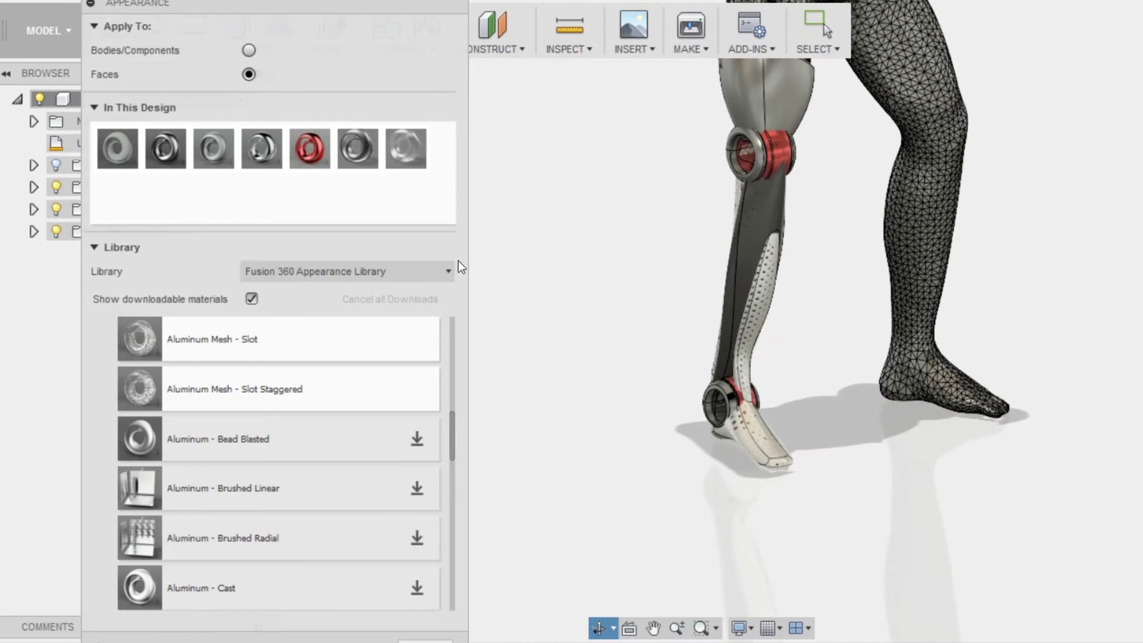
right_click(403, 156)
click(437, 172)
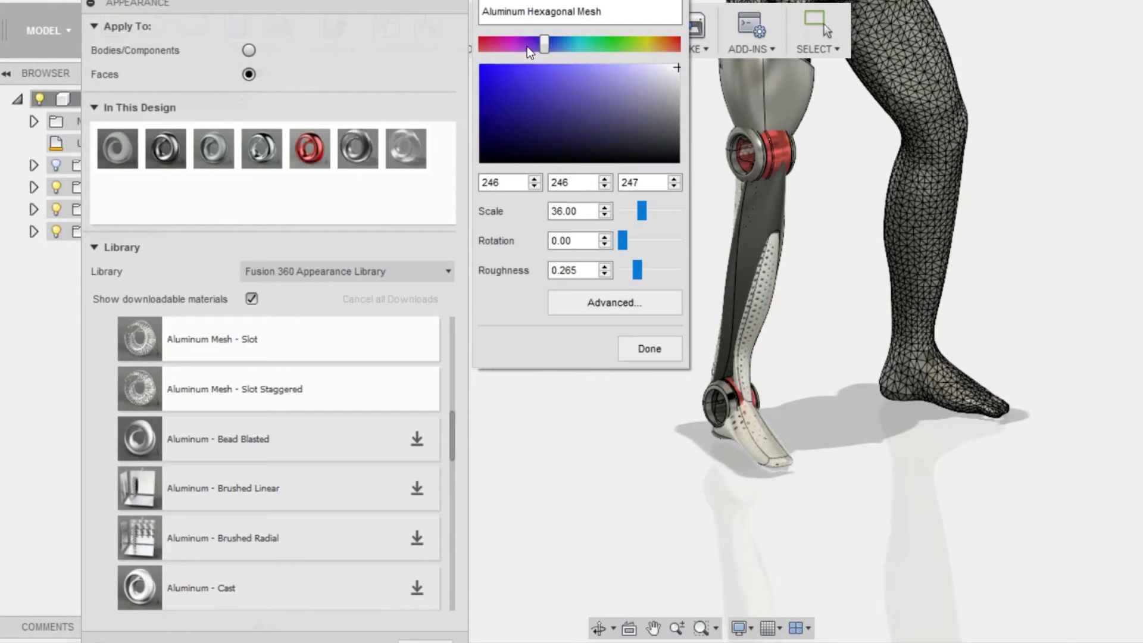
drag(521, 60, 529, 63)
click(649, 348)
- Set assignment to bodies/components and apply the red Aluminum Hexagonal Mesh to the thigh socket above the knee
scroll(751, 380, up, 3)
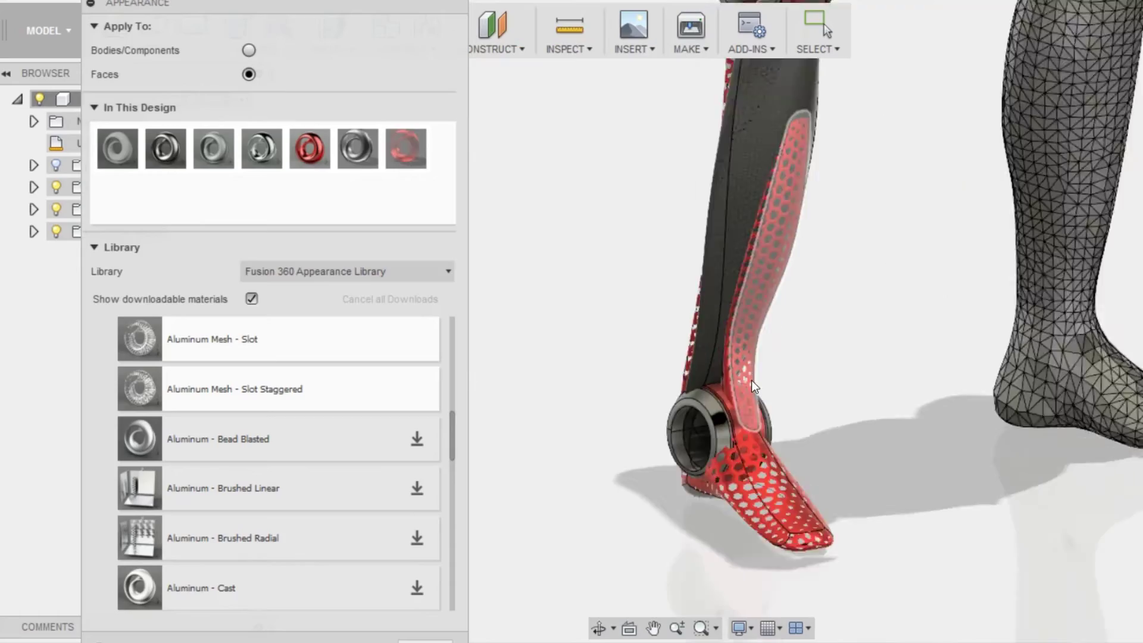
shift+middle_drag(751, 380, 734, 437)
scroll(740, 411, down, 4)
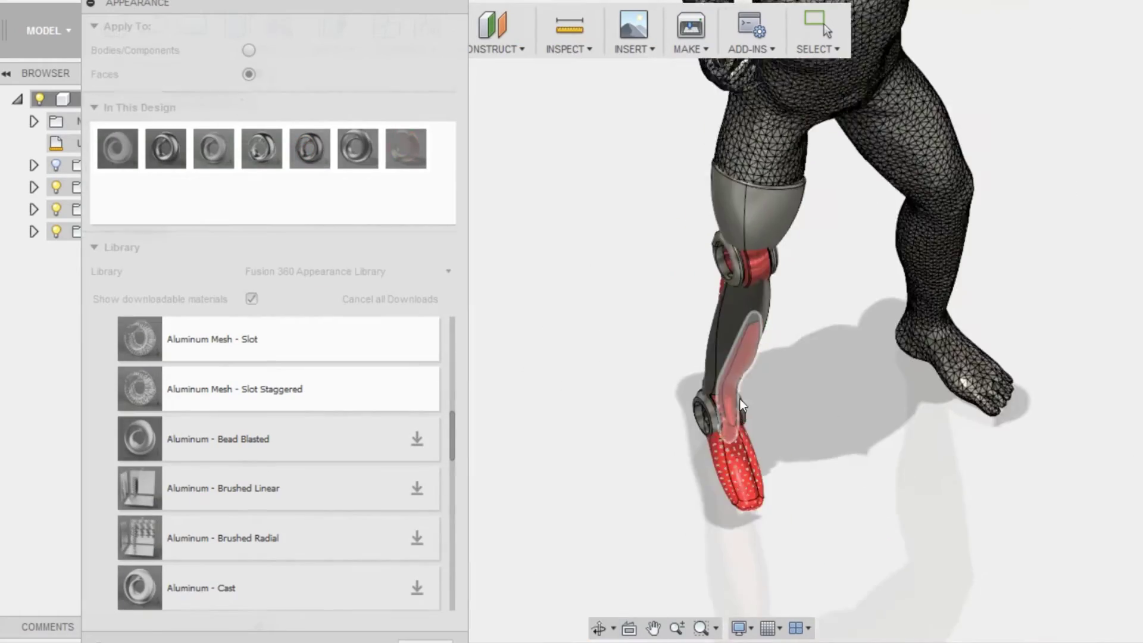
shift+middle_drag(739, 398, 730, 363)
scroll(762, 367, down, 2)
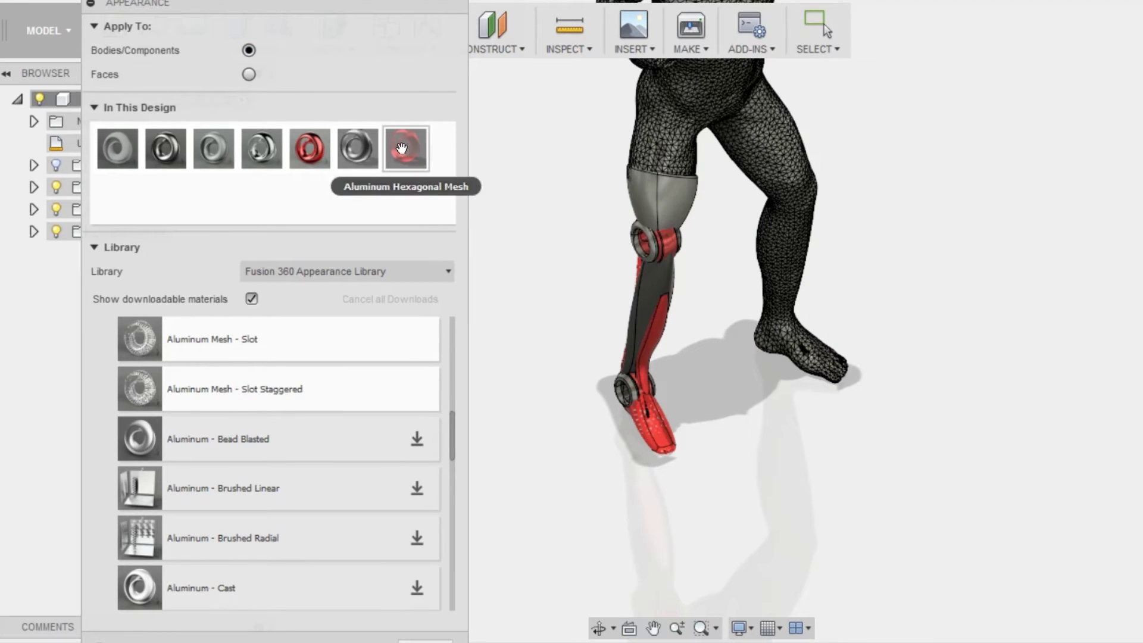
drag(402, 148, 664, 227)
- Apply Aluminum - Polished to the perforated tube inside the lower leg and switch assignment to faces
shift+middle_drag(687, 252, 964, 367)
scroll(823, 397, up, 5)
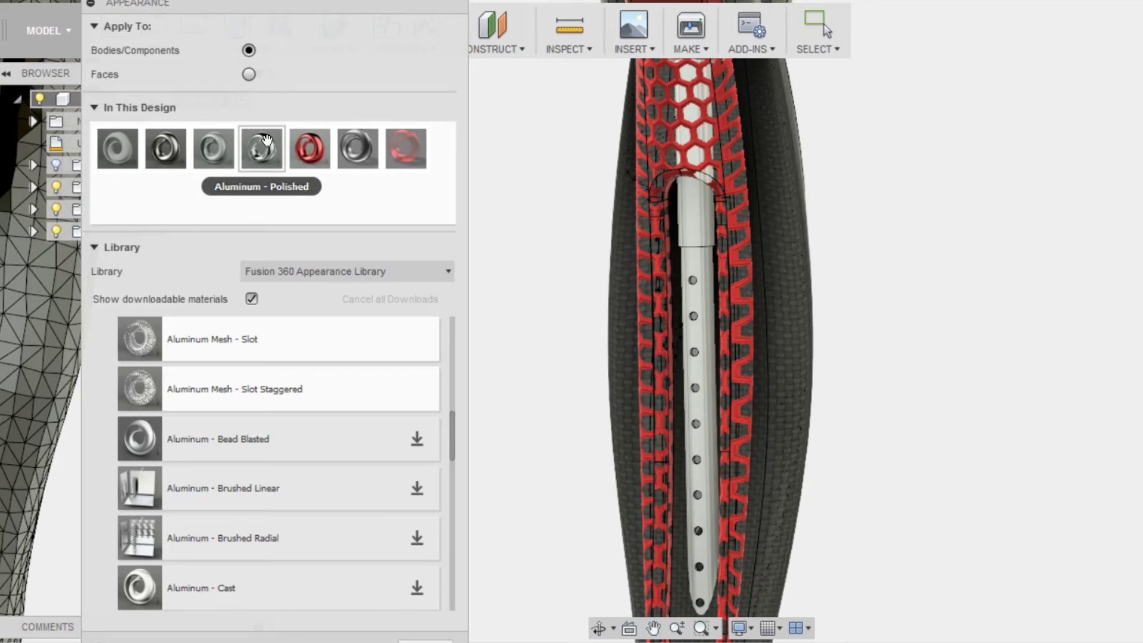
drag(262, 150, 698, 309)
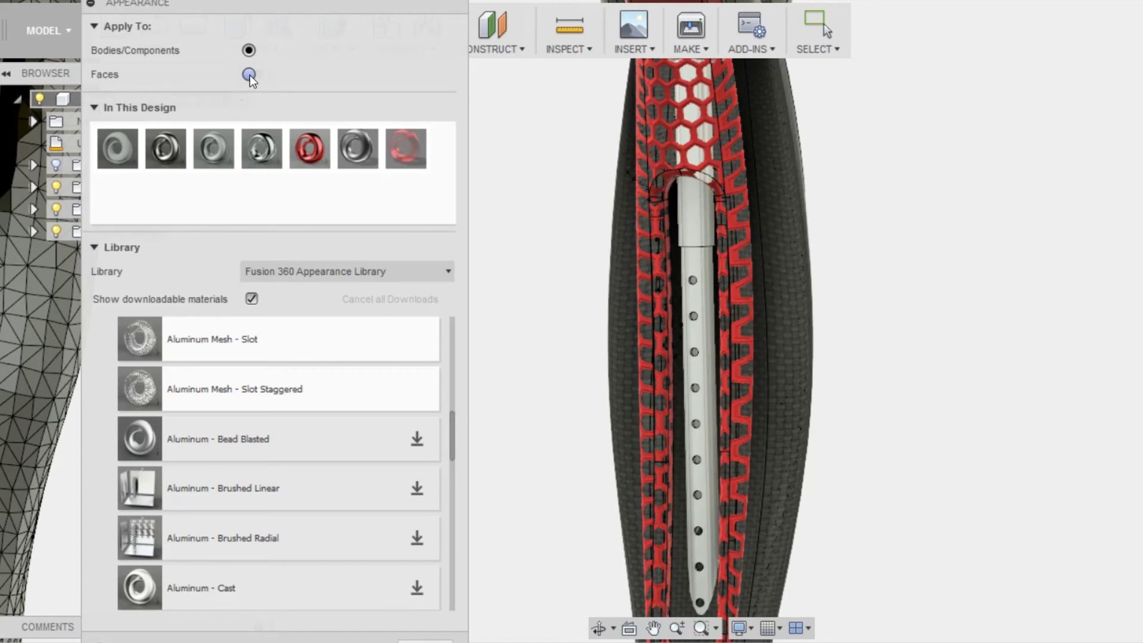
drag(704, 226, 697, 229)
- Edit the Aluminum Hexagonal Mesh appearance and lighten its colour to RGB 255, 105, 105
scroll(683, 278, down, 5)
shift+middle_drag(750, 381, 545, 381)
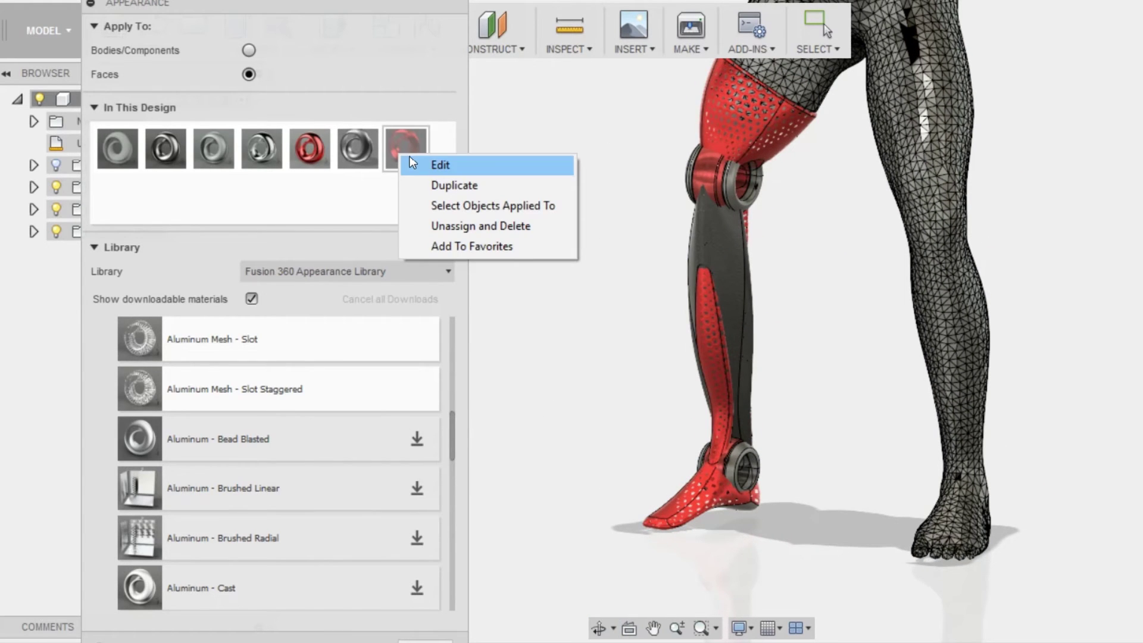
click(412, 164)
drag(544, 64, 561, 61)
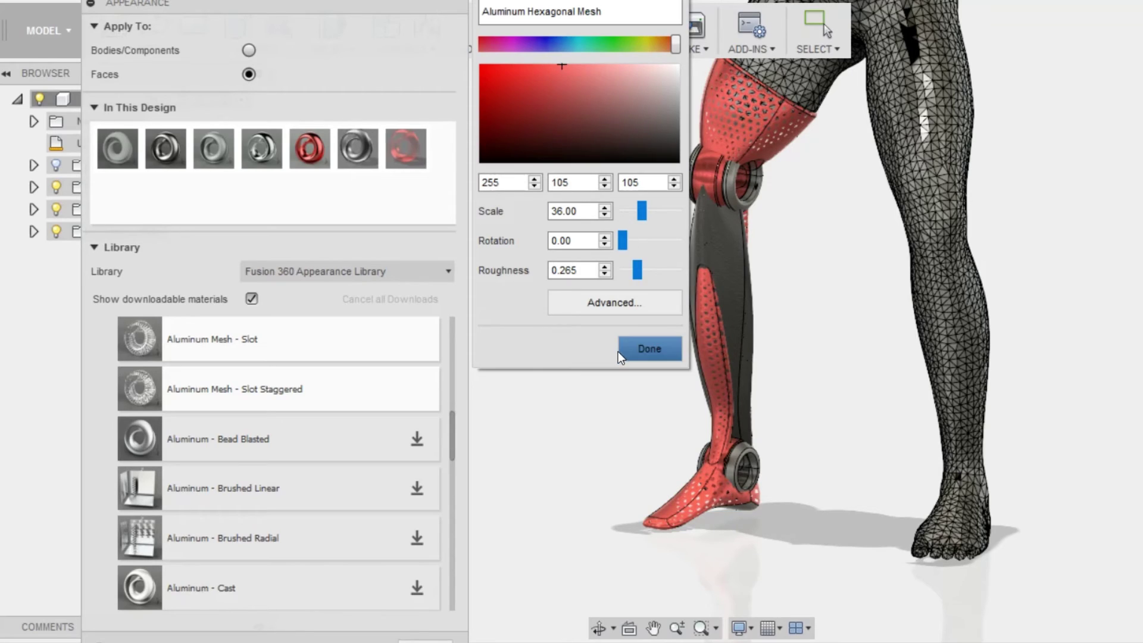
click(648, 348)
- Set assignment to bodies/components and apply Aluminum - Anodized Glossy (Grey) from the library to one ankle joint ring
shift+middle_drag(732, 387, 834, 406)
scroll(768, 483, up, 3)
shift+middle_drag(767, 483, 718, 487)
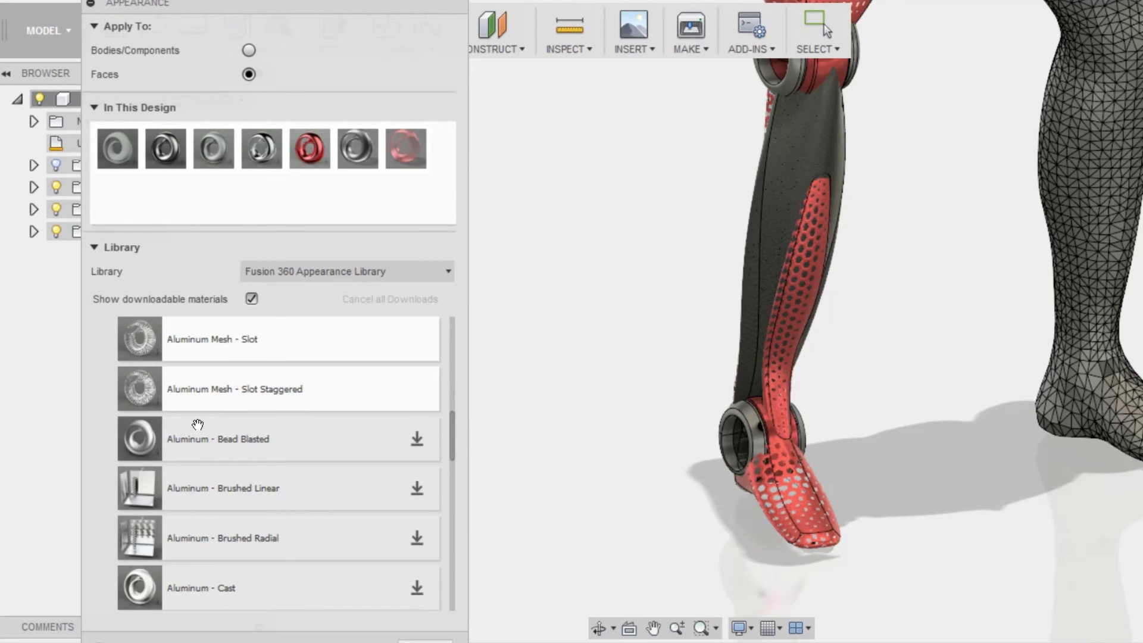
scroll(226, 448, up, 3)
scroll(257, 520, up, 3)
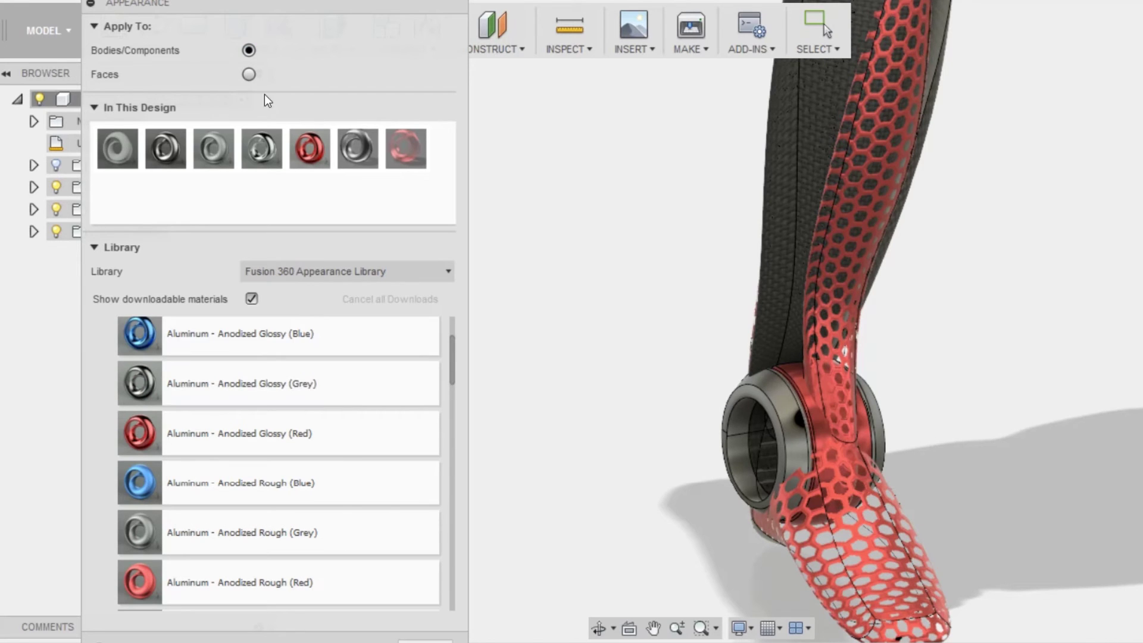
drag(256, 383, 314, 384)
drag(784, 435, 787, 437)
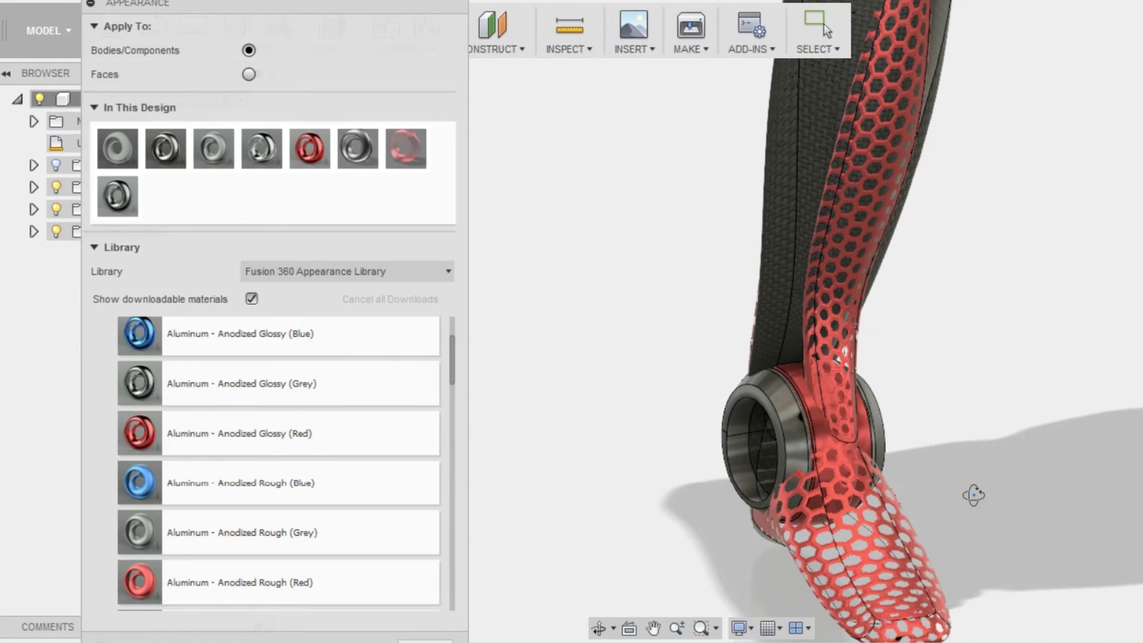
- Apply Aluminum - Anodized Glossy (Grey) to the ring on the opposite side of the ankle joint
shift+middle_drag(971, 495, 916, 500)
scroll(275, 417, up, 1)
scroll(274, 434, down, 2)
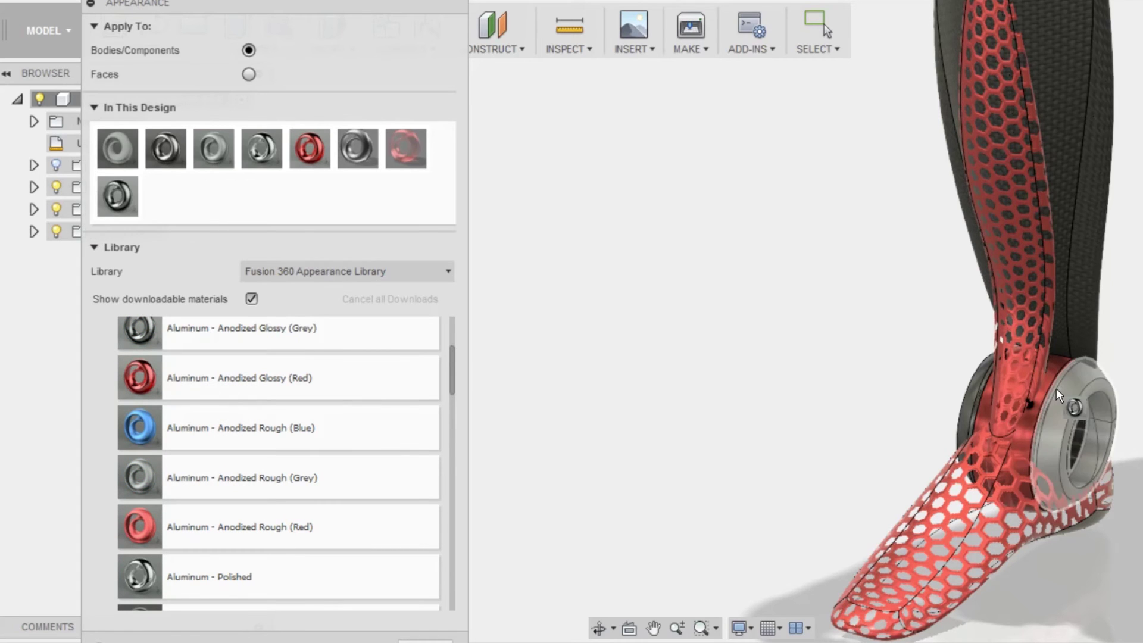
drag(1056, 388, 1057, 393)
- Apply Aluminum - Anodized Glossy (Grey) to the rings on both sides of the knee joint
scroll(973, 513, down, 3)
scroll(873, 171, up, 4)
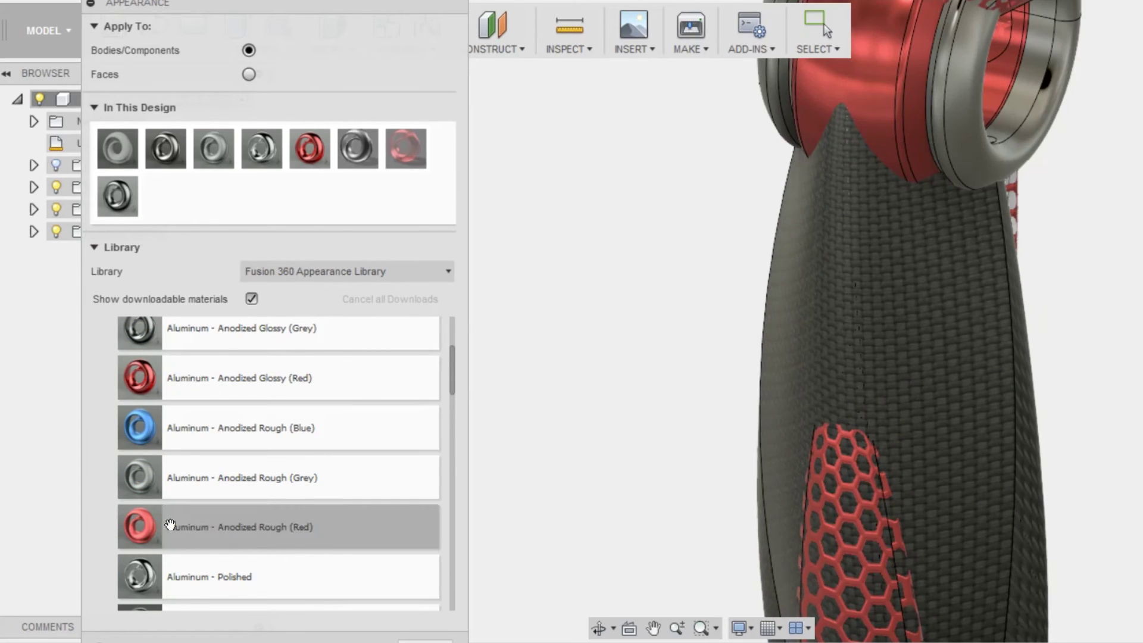
drag(121, 199, 958, 156)
shift+middle_drag(935, 298, 837, 113)
scroll(837, 113, up, 1)
drag(118, 196, 819, 270)
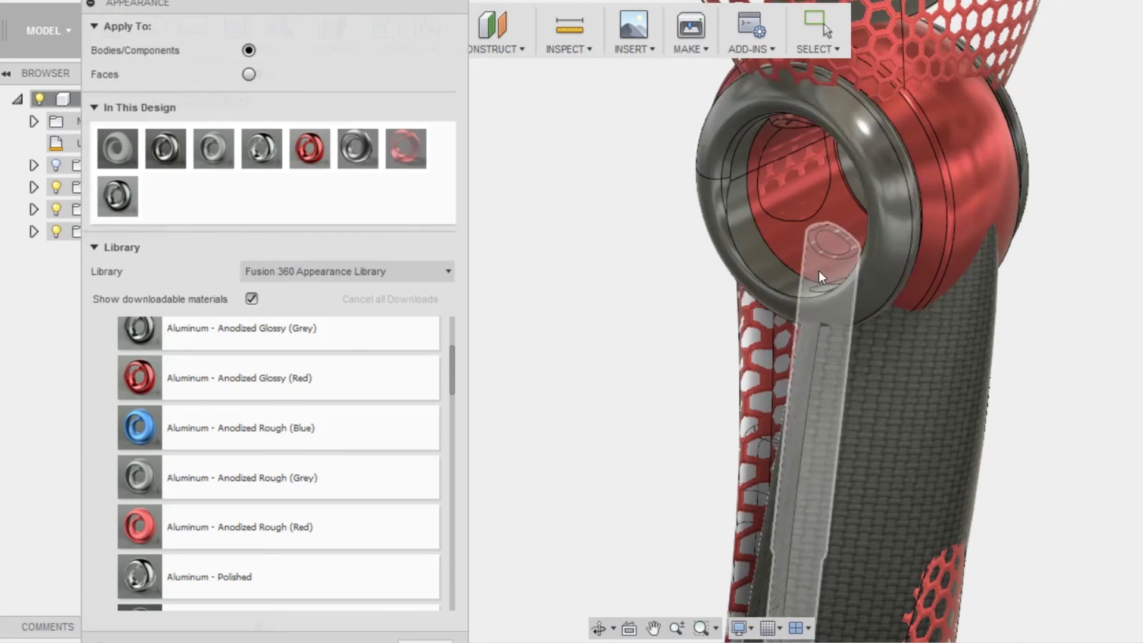
- Finish assigning appearances, switch to the Render workspace and frame the figure with its prosthetic leg
scroll(737, 356, down, 3)
shift+middle_drag(738, 356, 1012, 402)
scroll(677, 430, down, 2)
scroll(735, 405, up, 3)
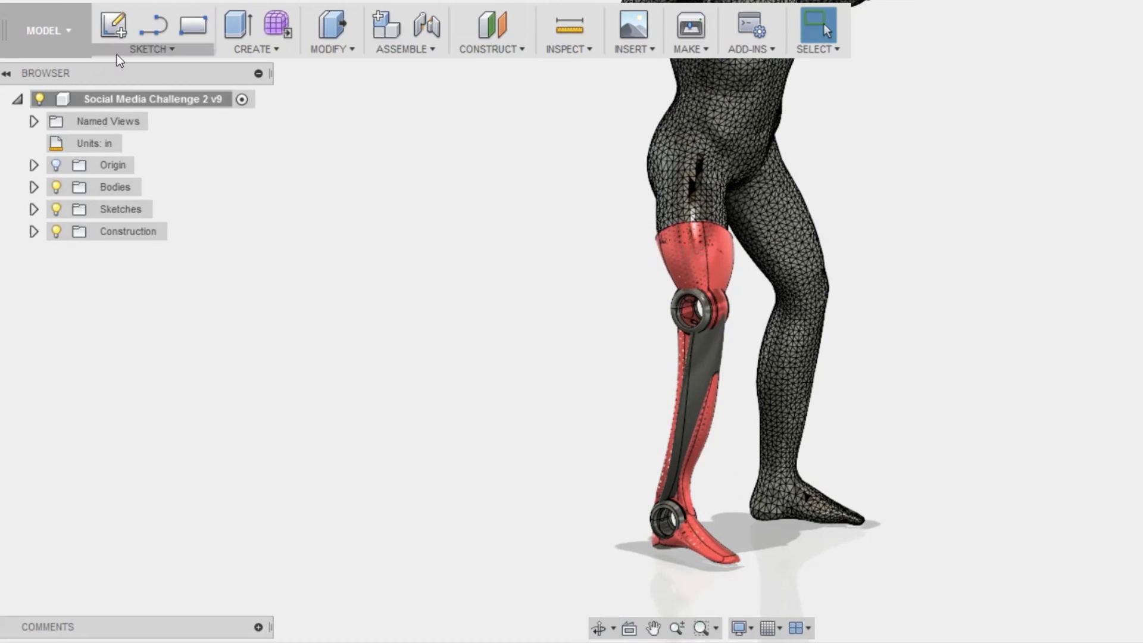
click(53, 33)
click(34, 132)
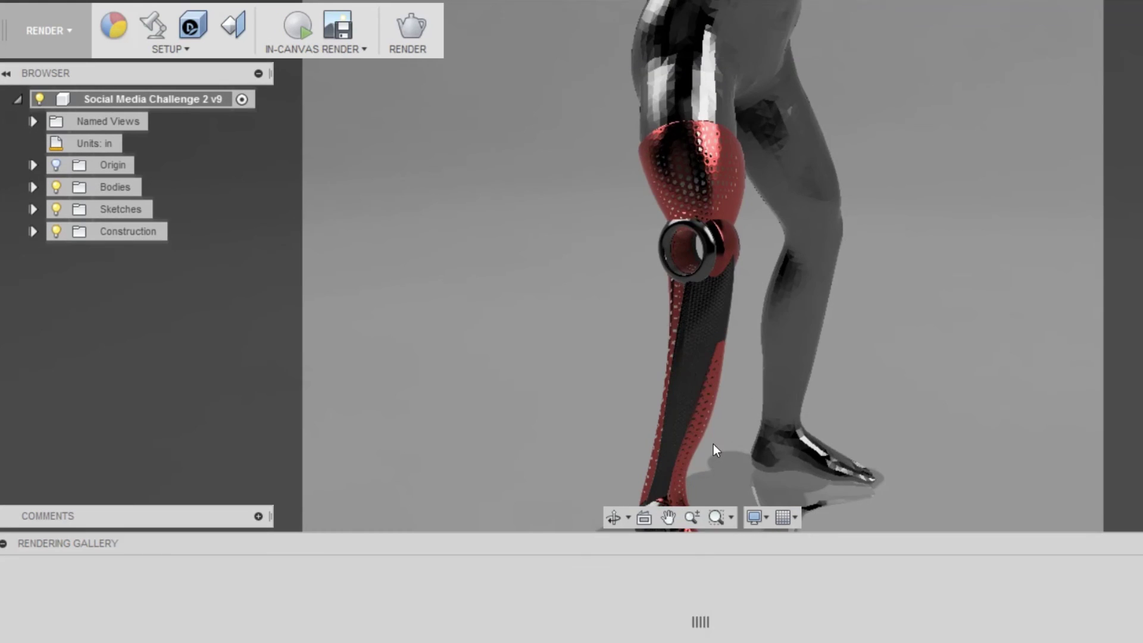
middle_drag(632, 459, 3, 356)
shift+middle_drag(283, 451, 523, 439)
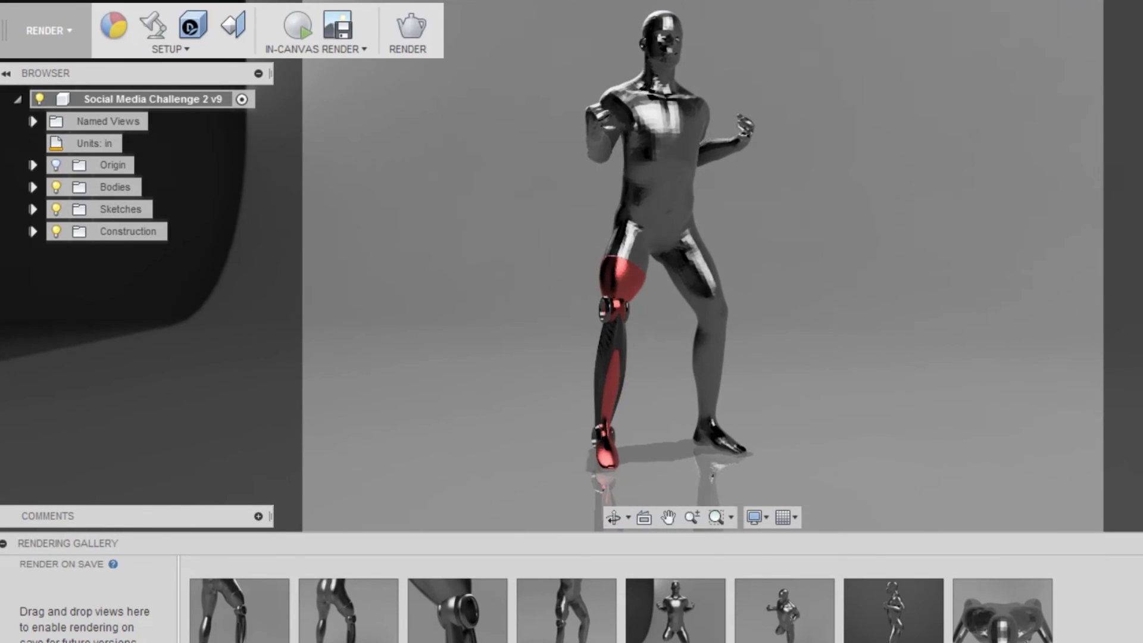